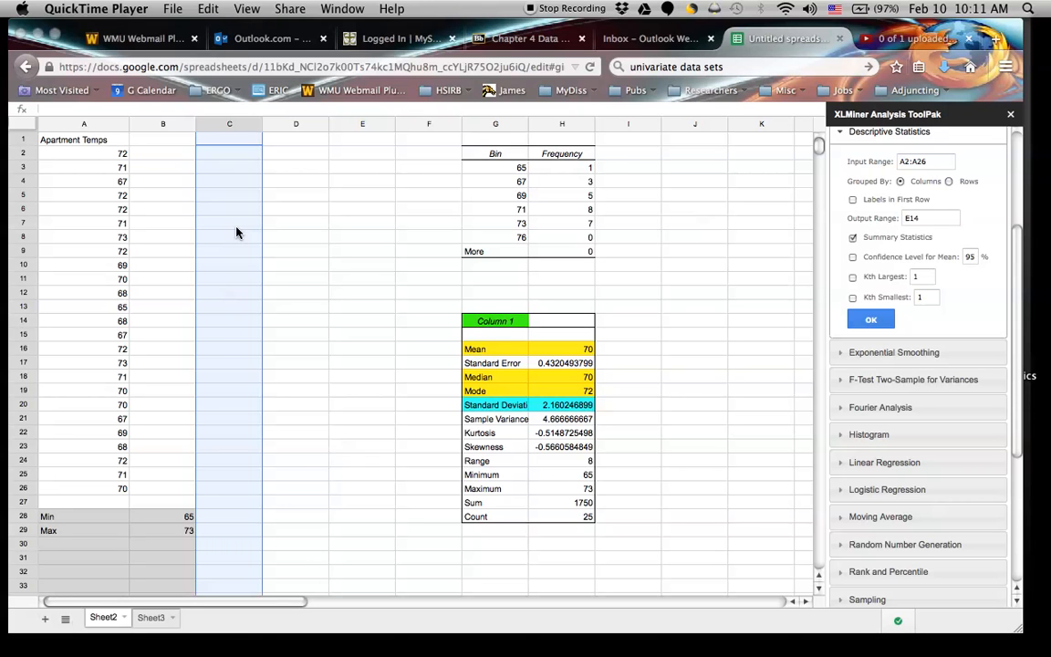
Examine the standard deviation functions suggested for a formula beginning with =St in cell D28, leaving the cell empty.
left_click(277, 521)
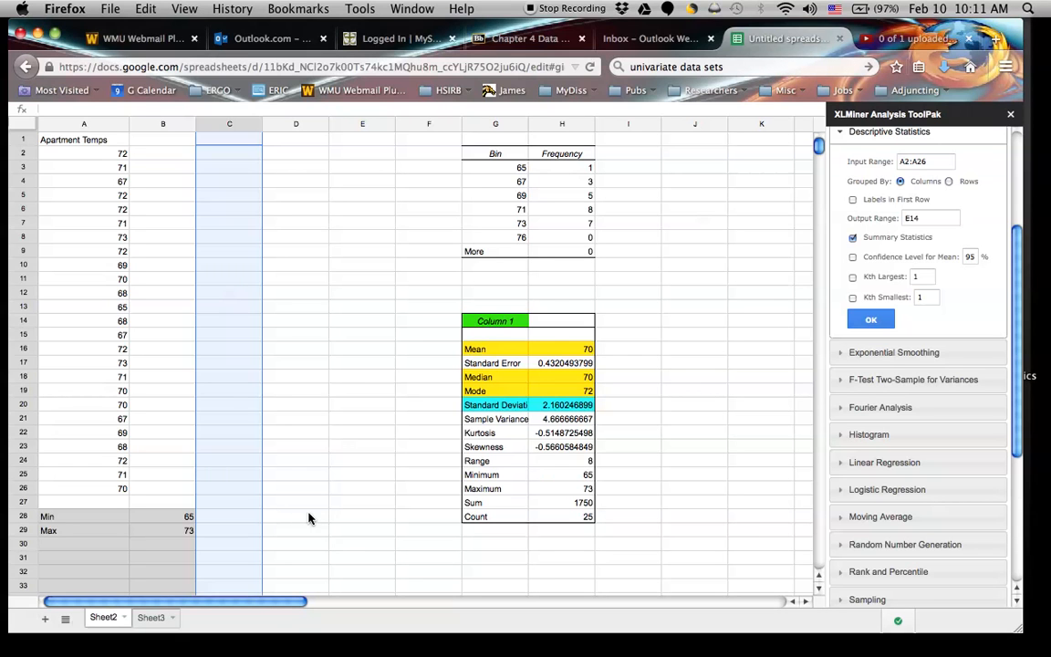
left_click(301, 518)
type("=")
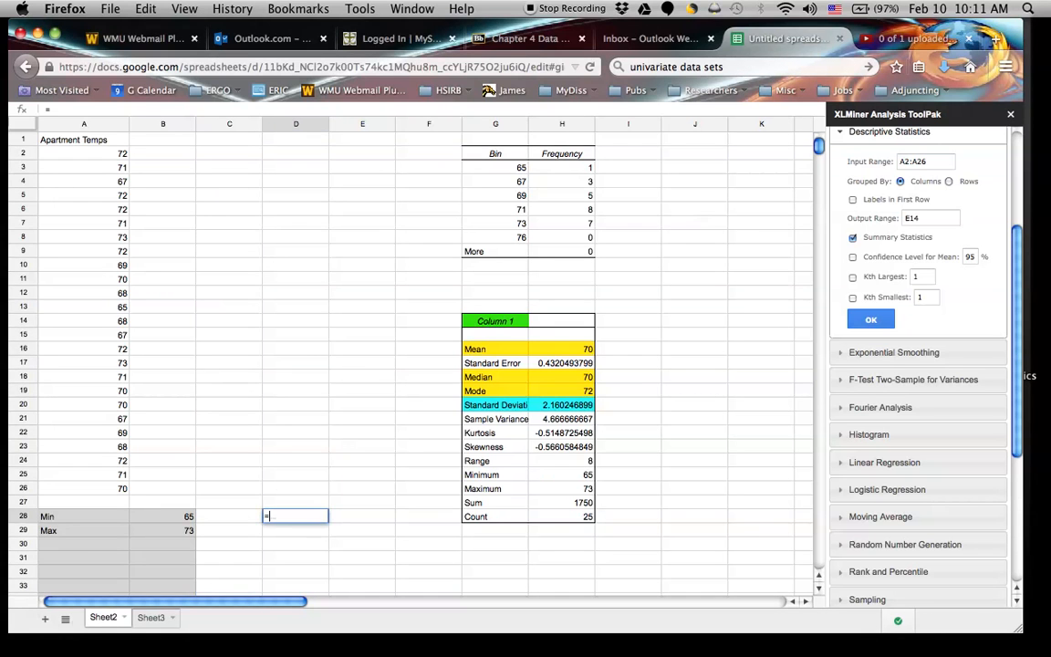
type("St")
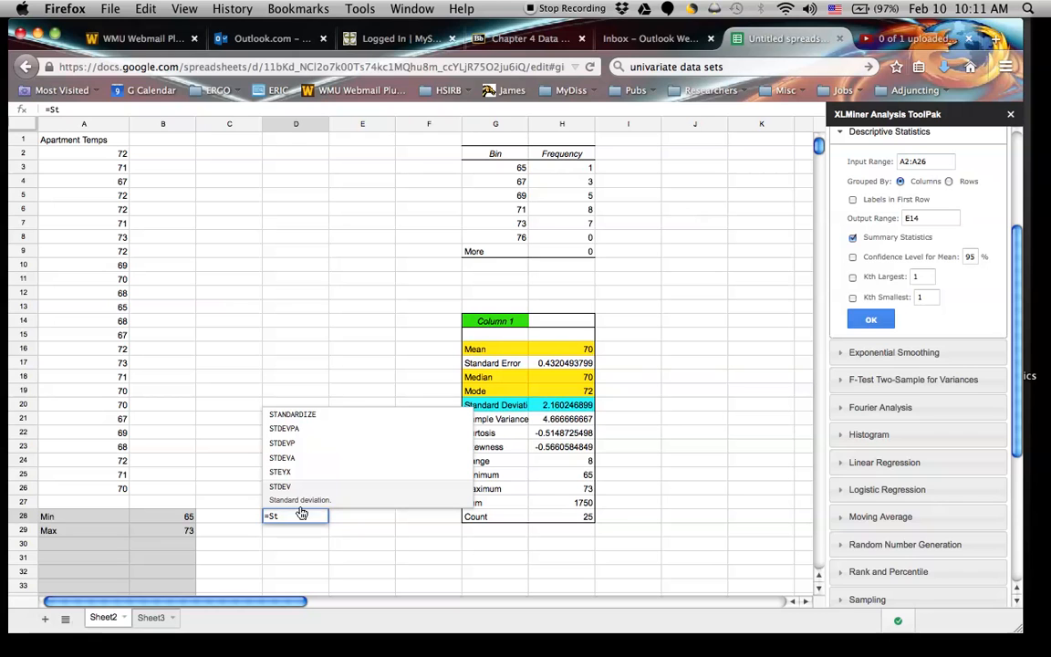
key("Up")
key("Up")
key("Up")
key("Up")
key("Up")
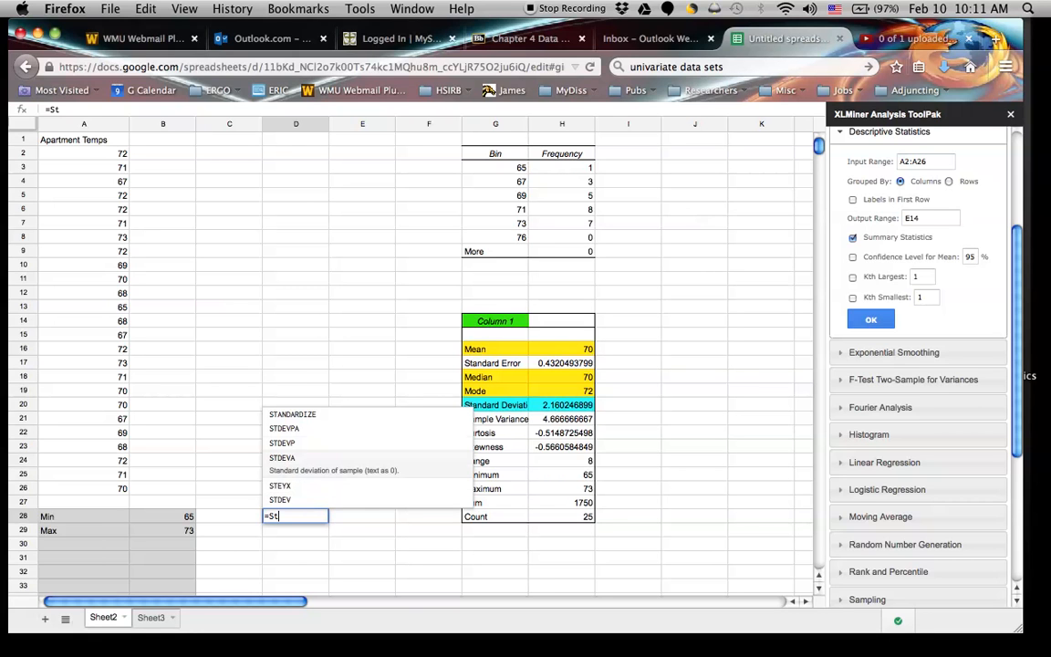
key("Down")
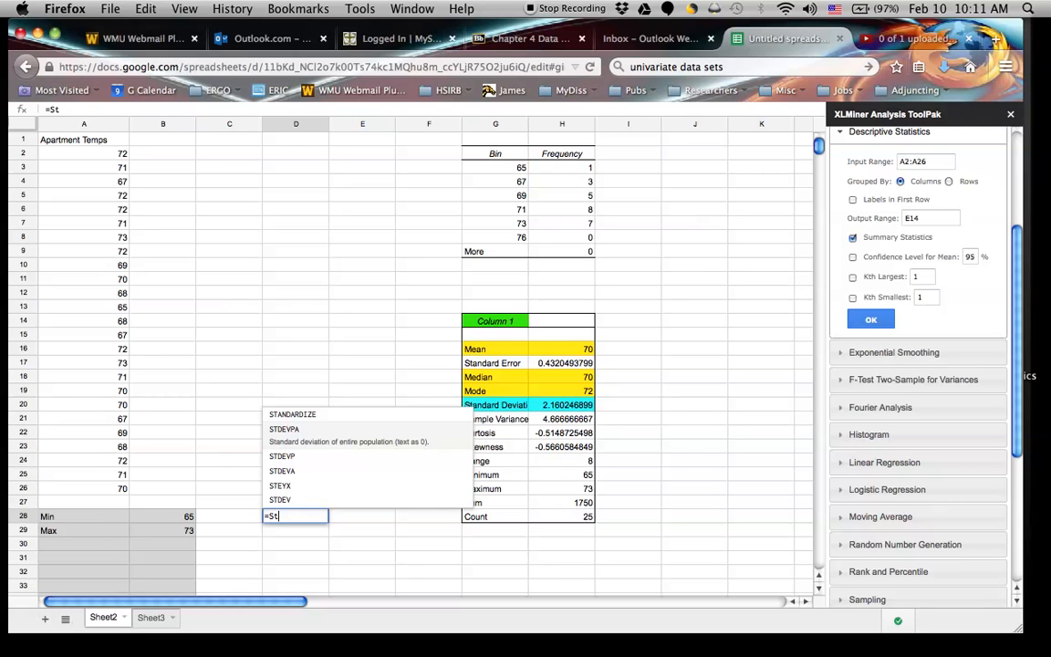
key("Down")
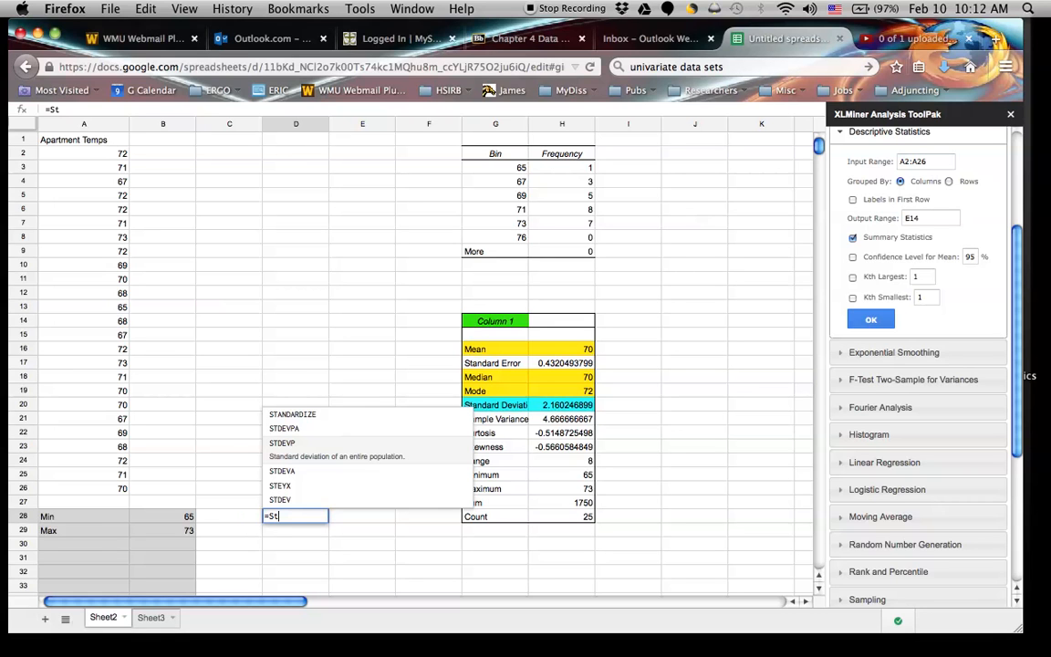
key("Down")
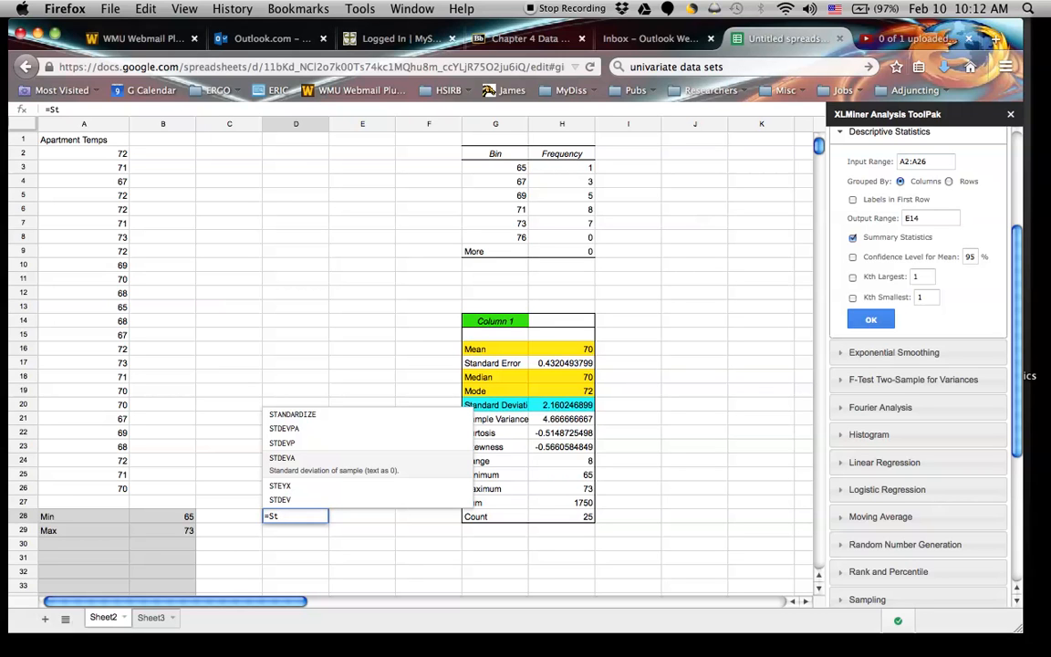
key("Down")
key("Down")
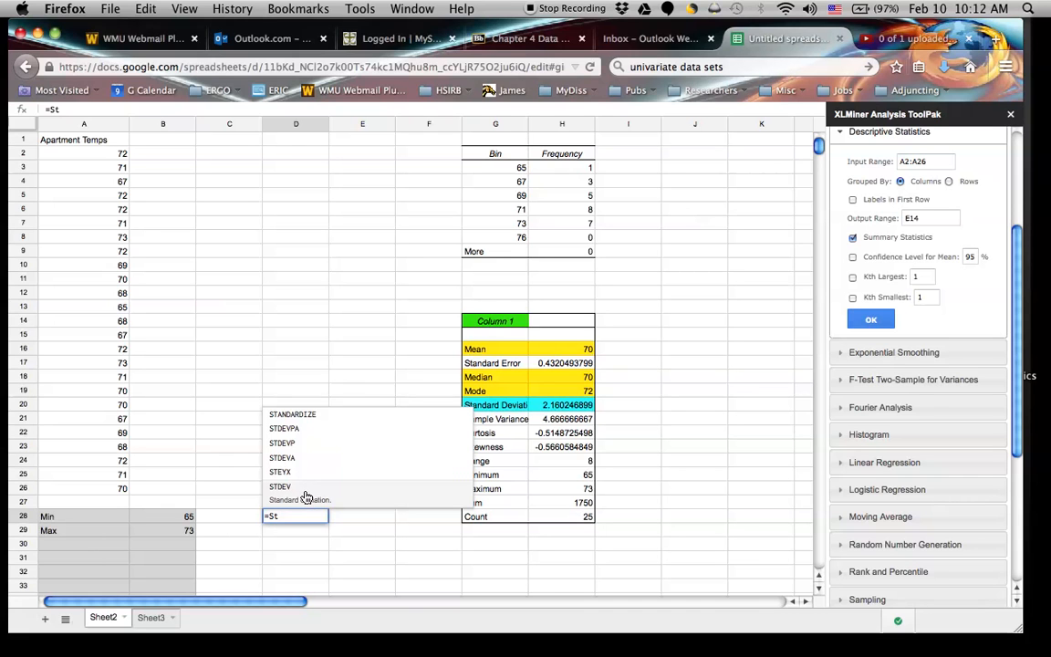
key("Escape")
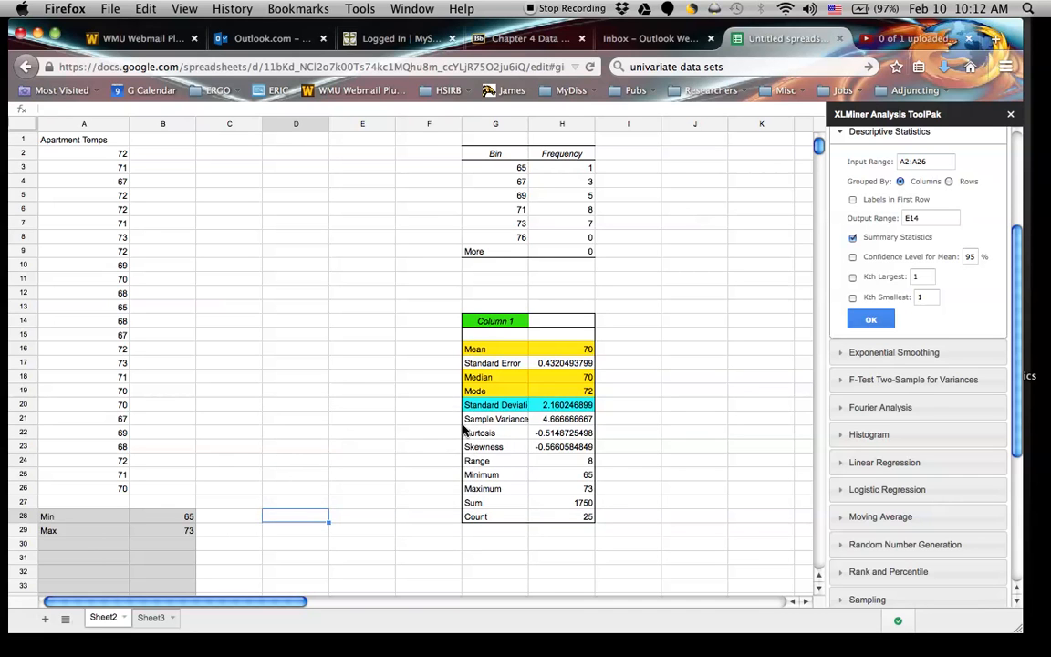
left_click_drag(610, 406, 637, 407)
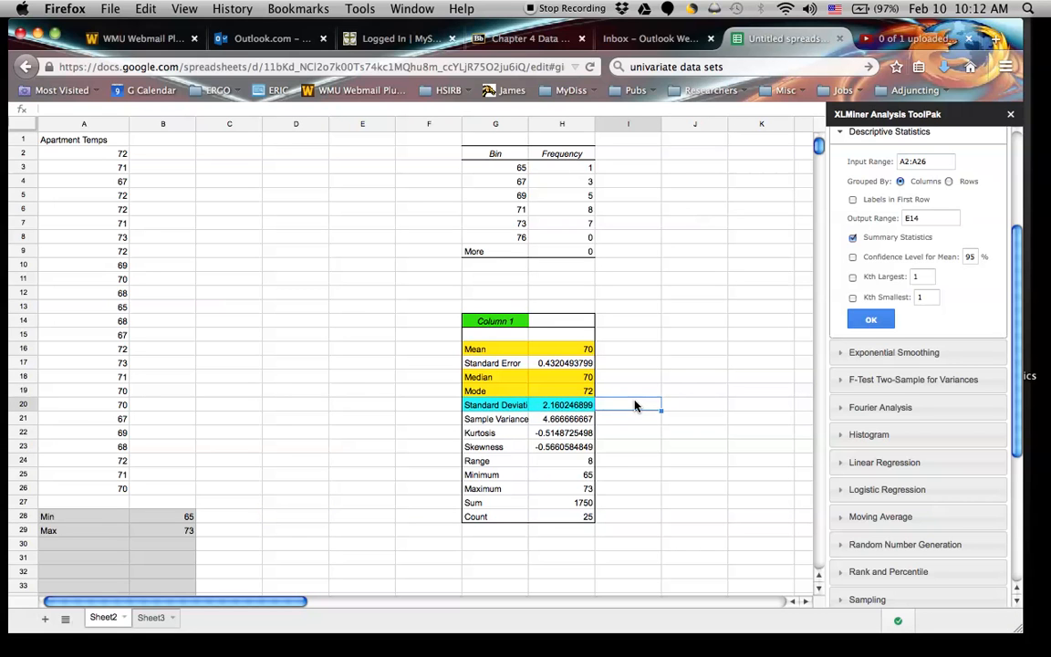
left_click(310, 369)
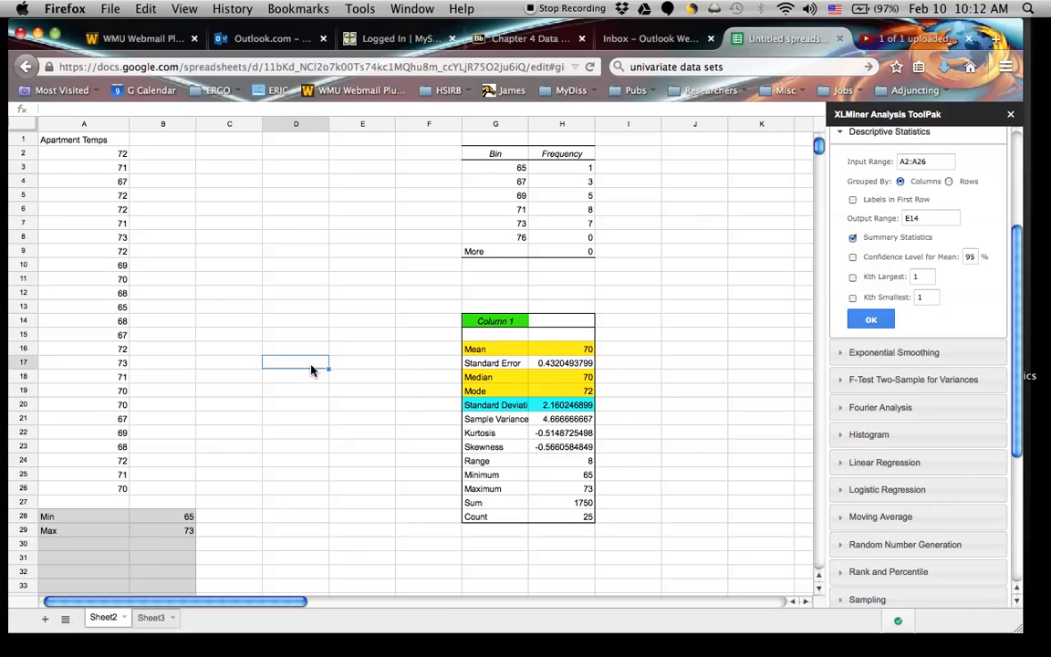
left_click(165, 142)
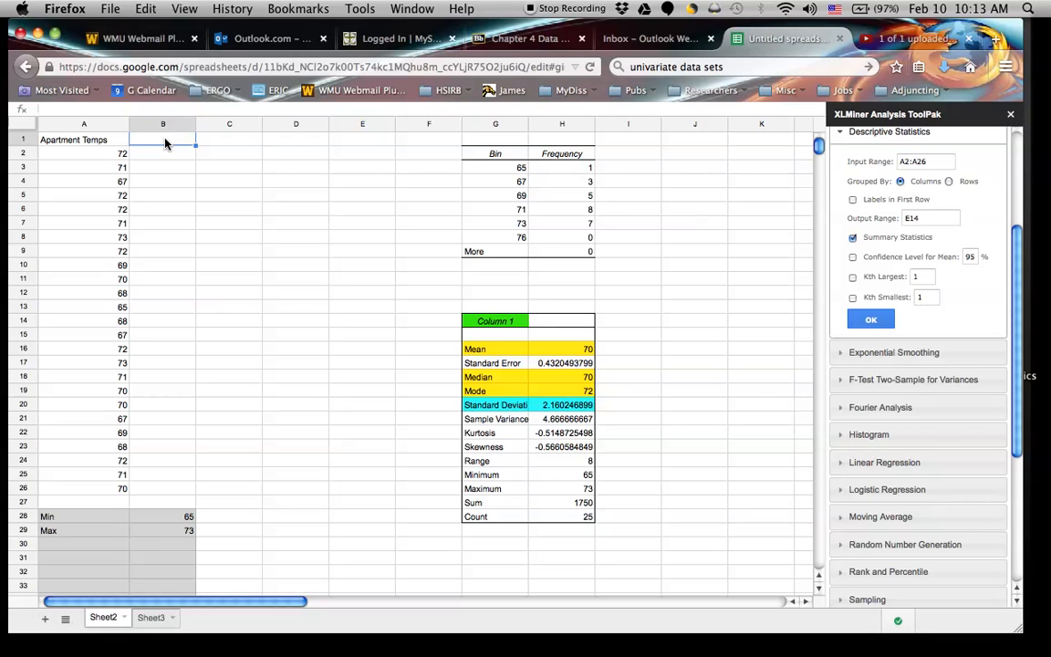
Add the label Mean in cell A30, below the Min and Max labels.
left_click(75, 517)
left_click(105, 531)
left_click(101, 546)
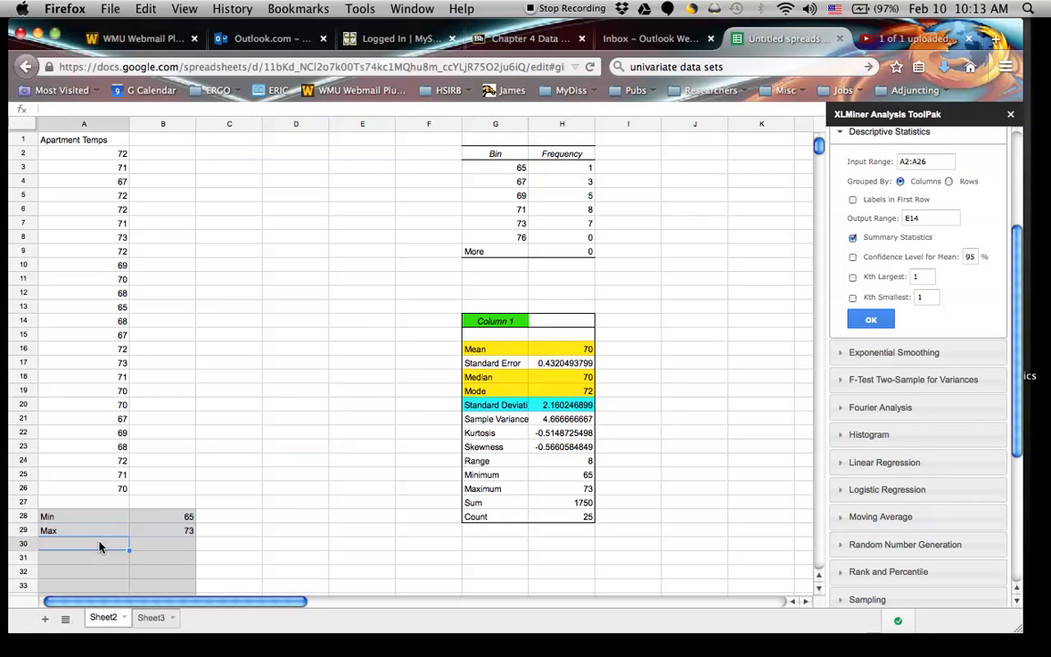
type("Mean")
key("Tab")
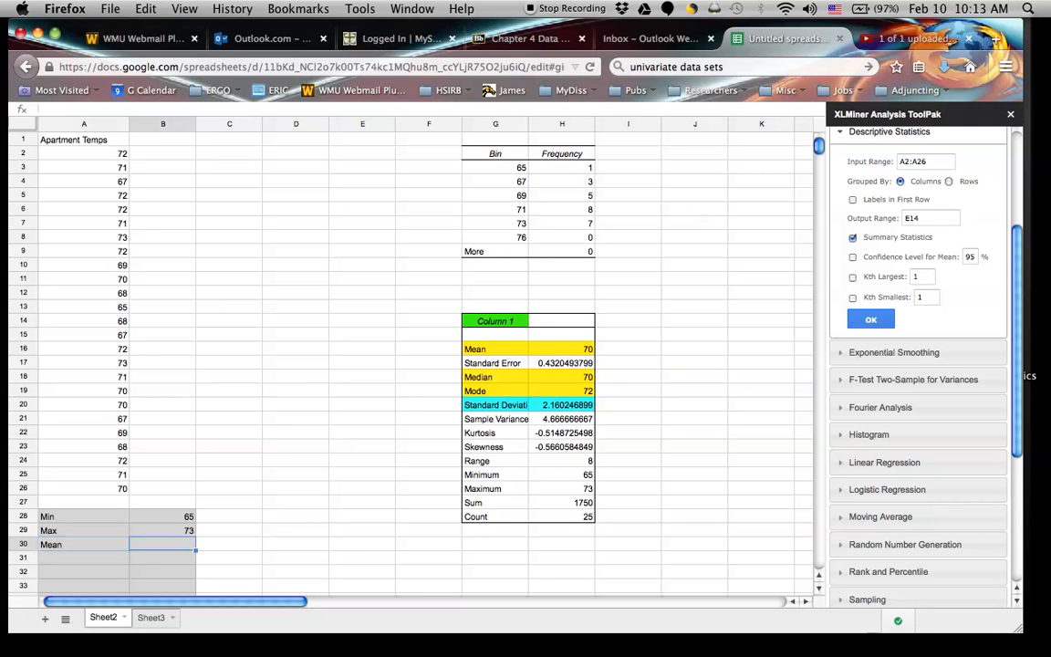
Calculate the mean of the apartment temperatures in cell B30 with the formula =Average(A2:A26).
type("=")
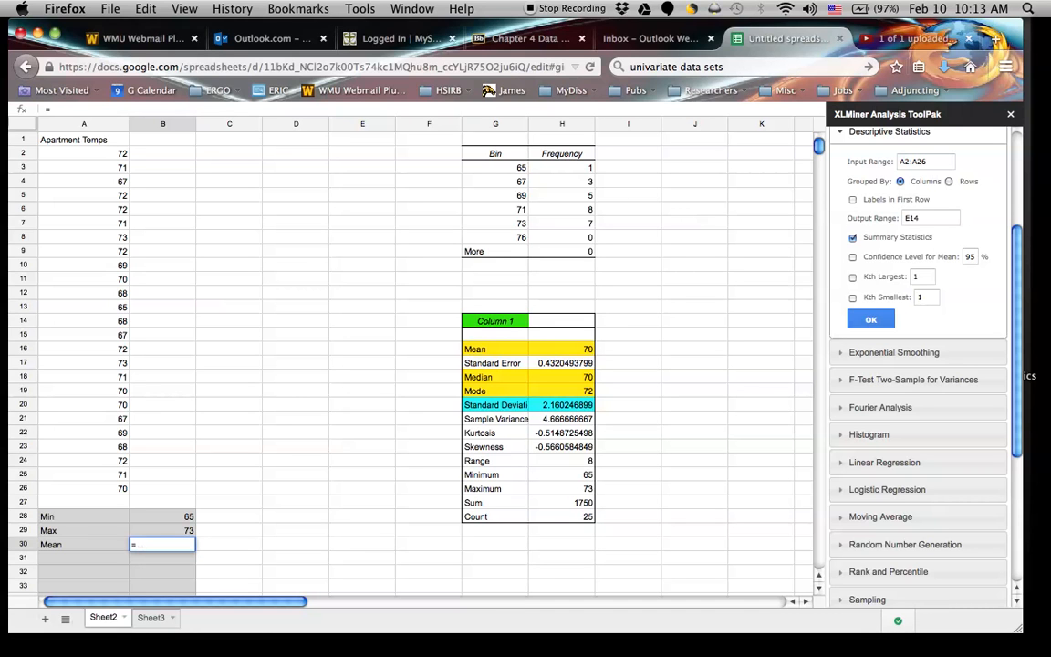
type("Aver")
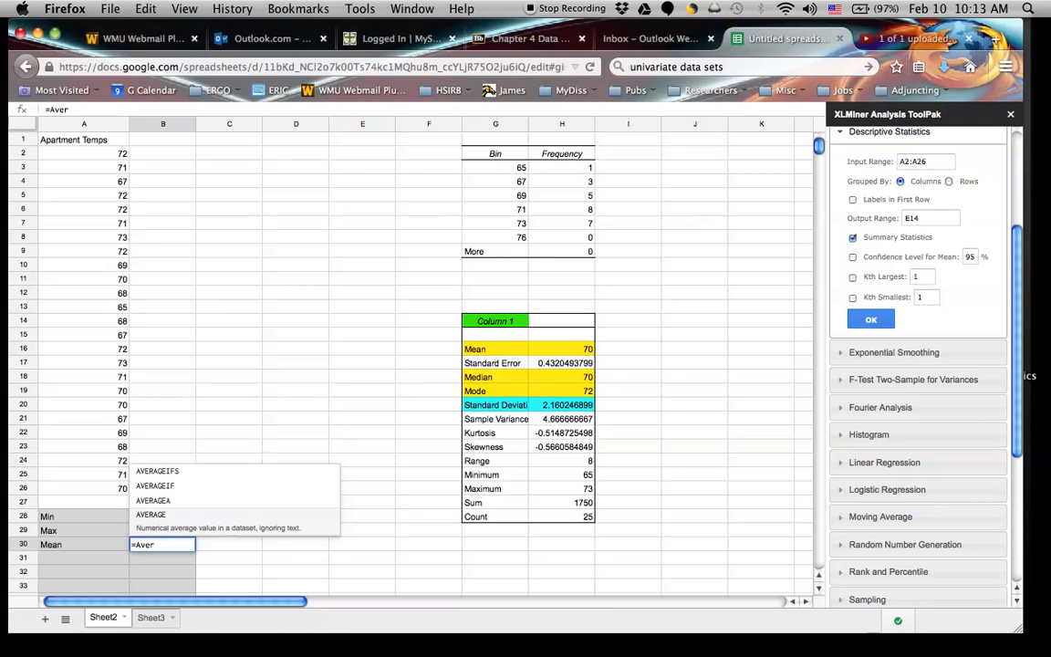
type("age(")
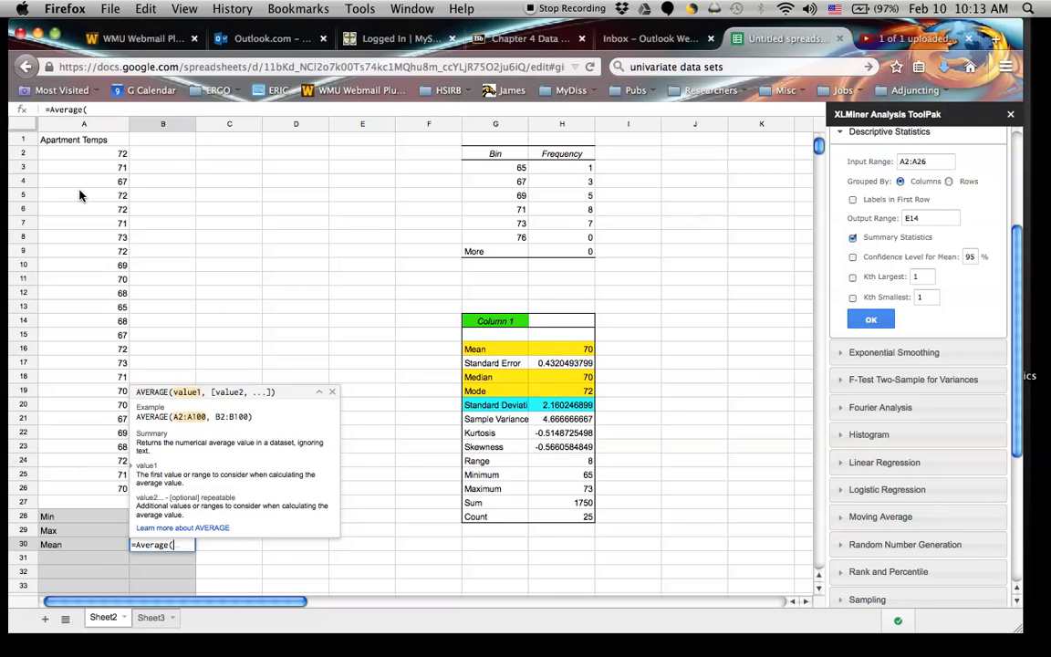
left_click_drag(105, 155, 95, 492)
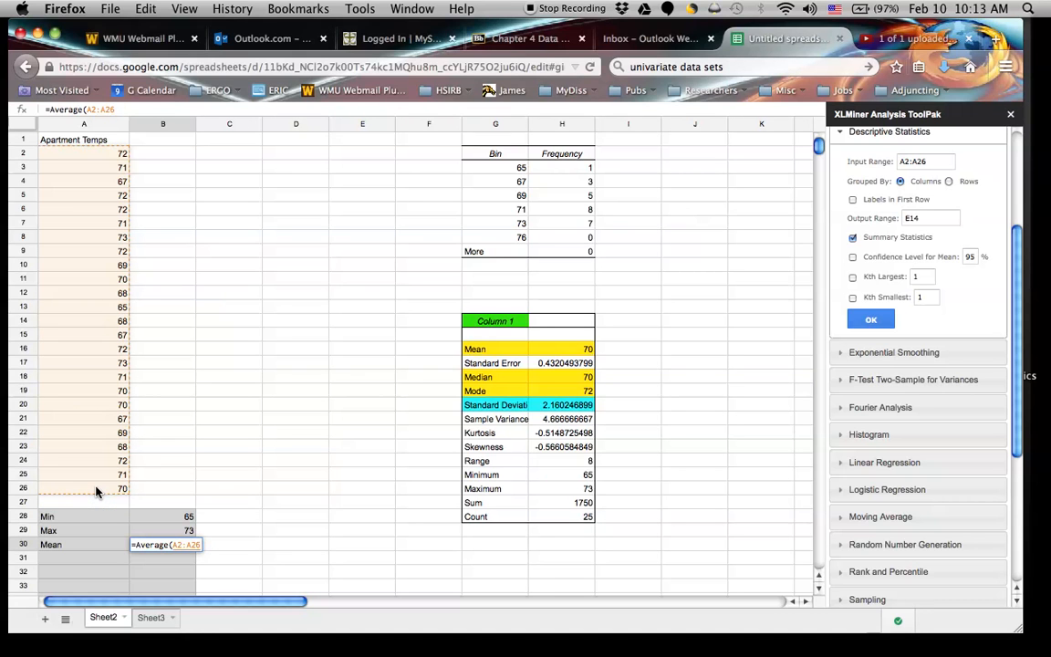
type(")")
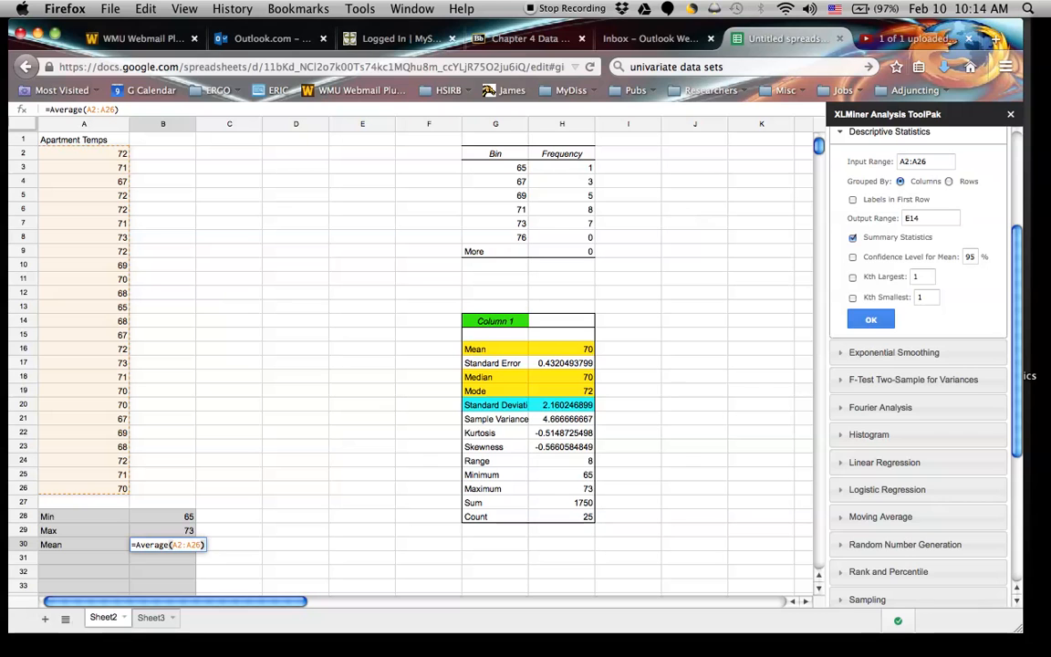
key("Return")
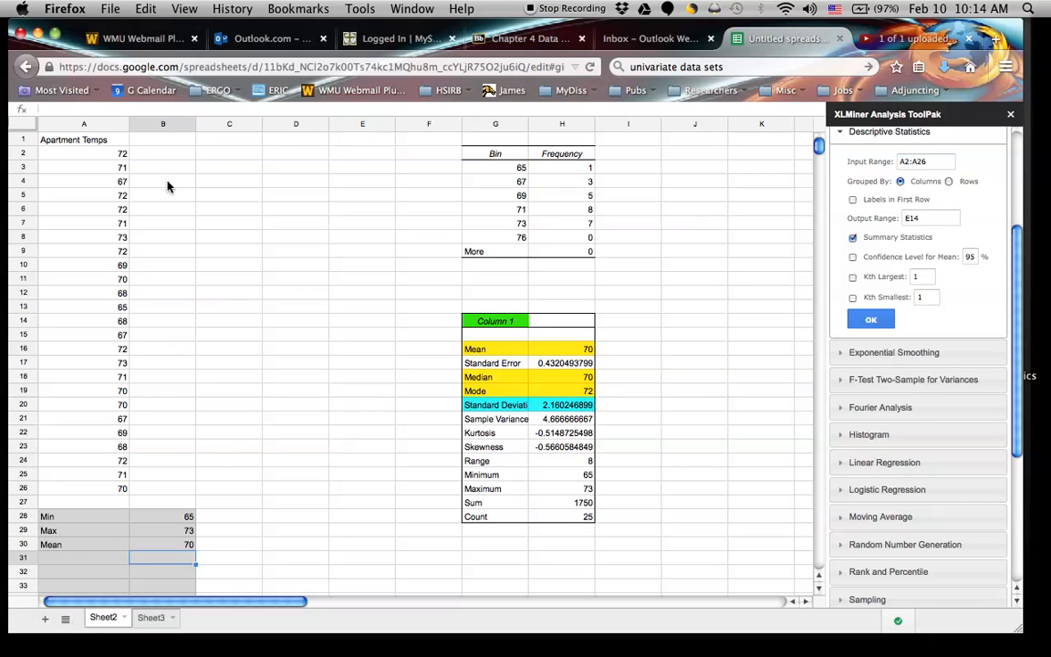
Calculate the first temperature's deviation from the mean in cell B2 with the formula =A2-70.
left_click(172, 155)
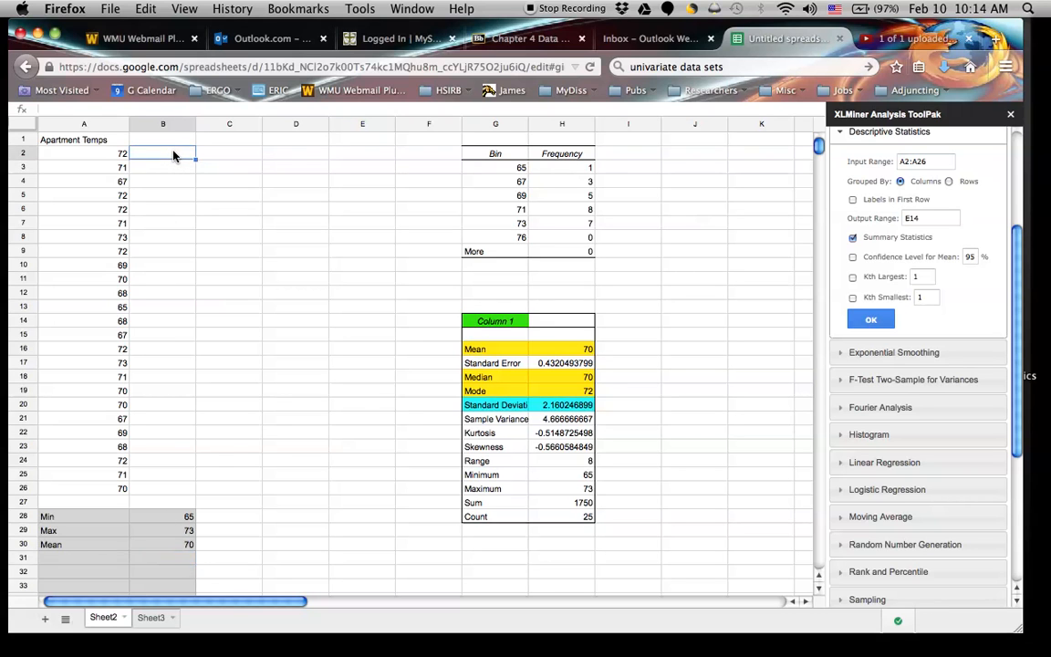
type("=")
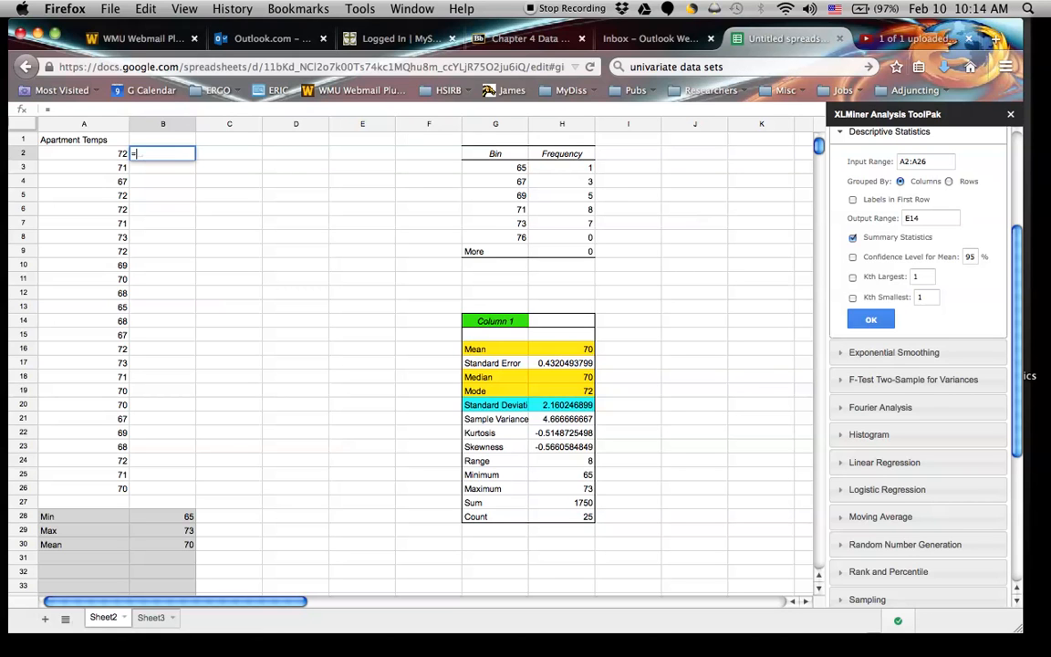
type("72-")
key("BackSpace")
key("BackSpace")
key("BackSpace")
left_click(111, 157)
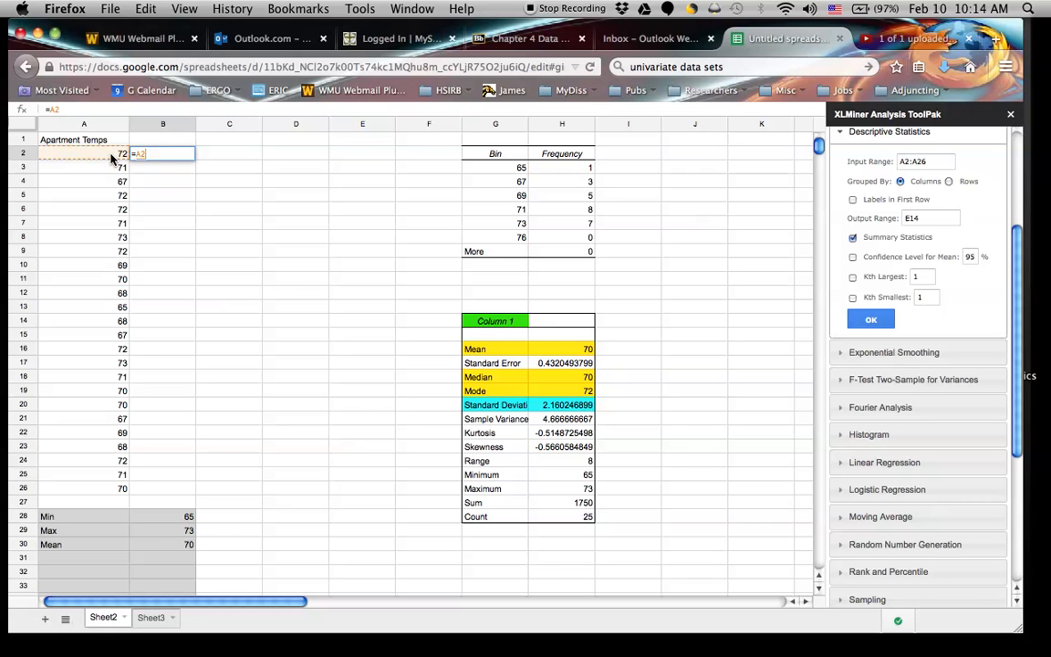
type("-")
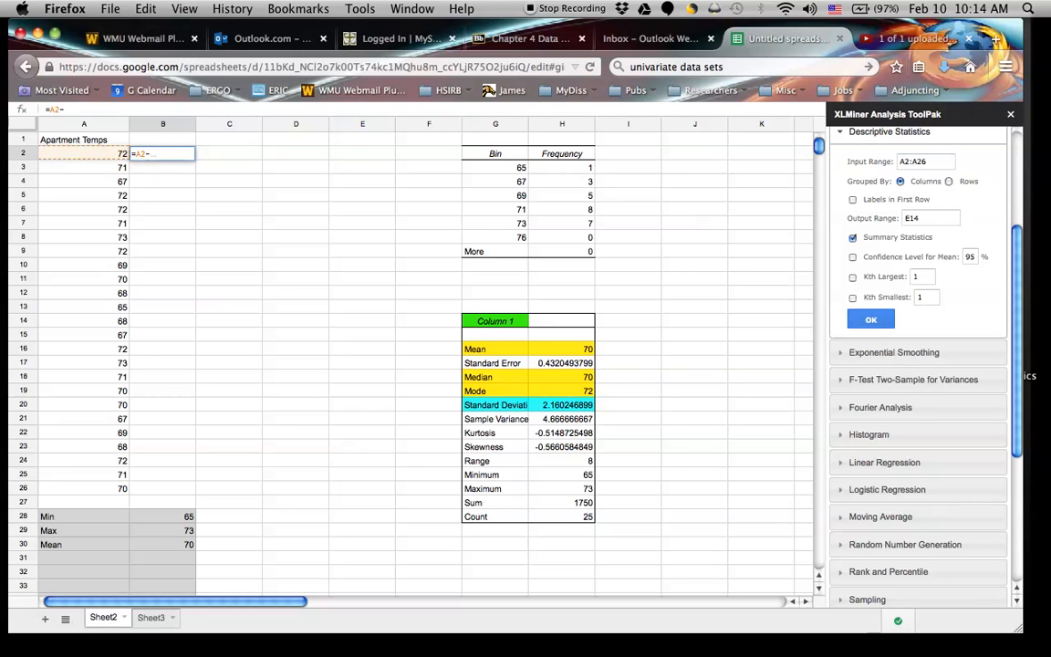
type("70")
key("Return")
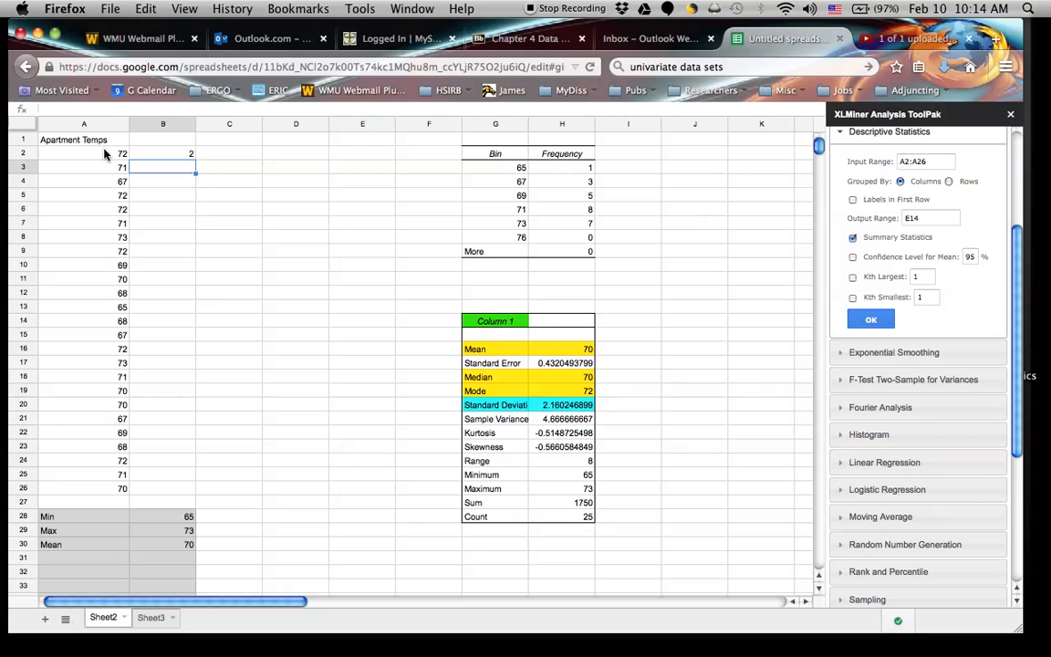
Enter the formula =A3-70 in cell B3 for the second temperature's deviation from the mean.
type("=")
left_click(118, 173)
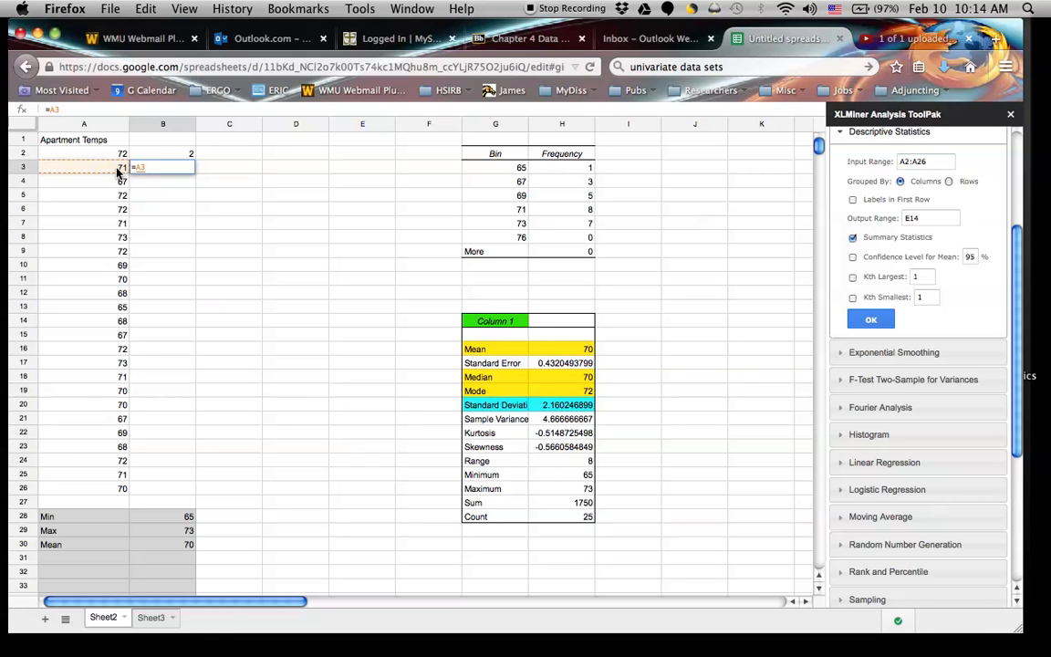
type("-70")
key("Return")
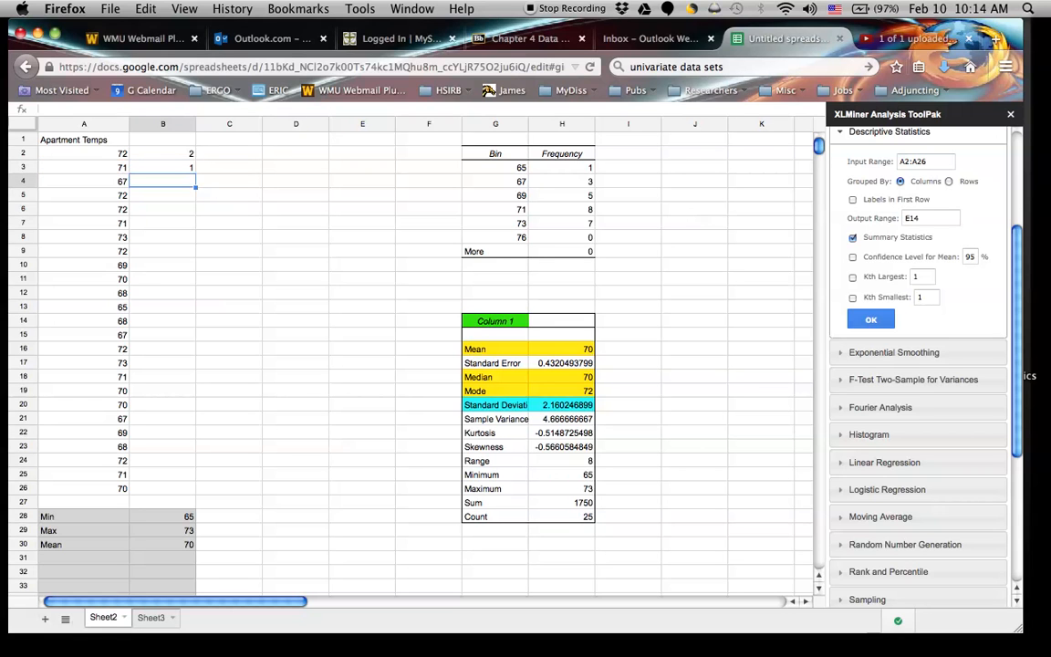
Copy the deviation formula from cell B3 into cells B4 through B26.
left_click(182, 171)
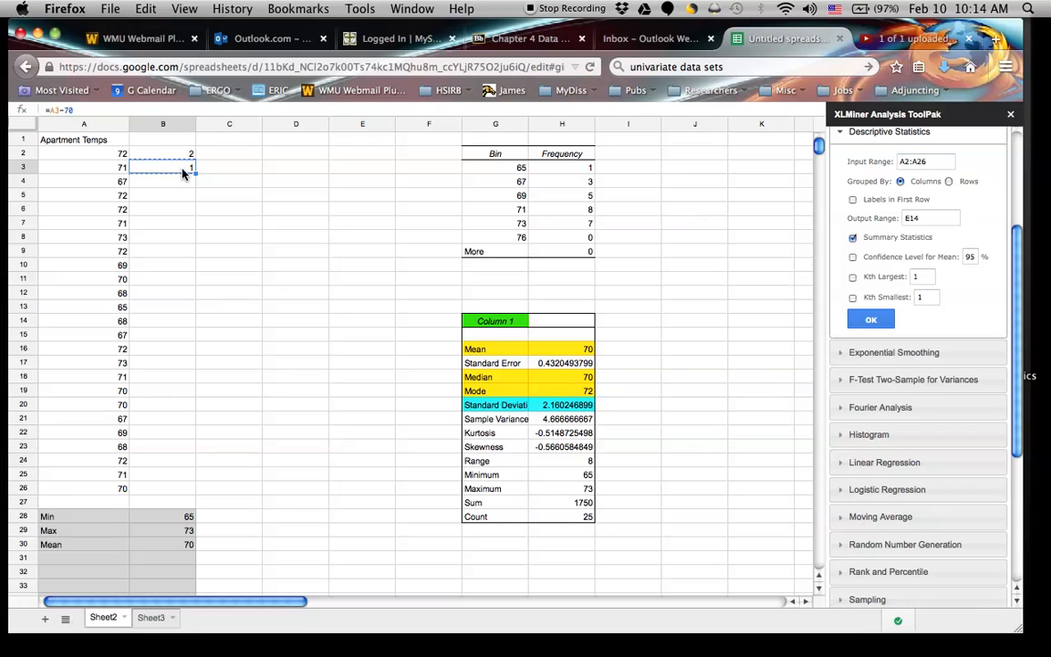
left_click(184, 184)
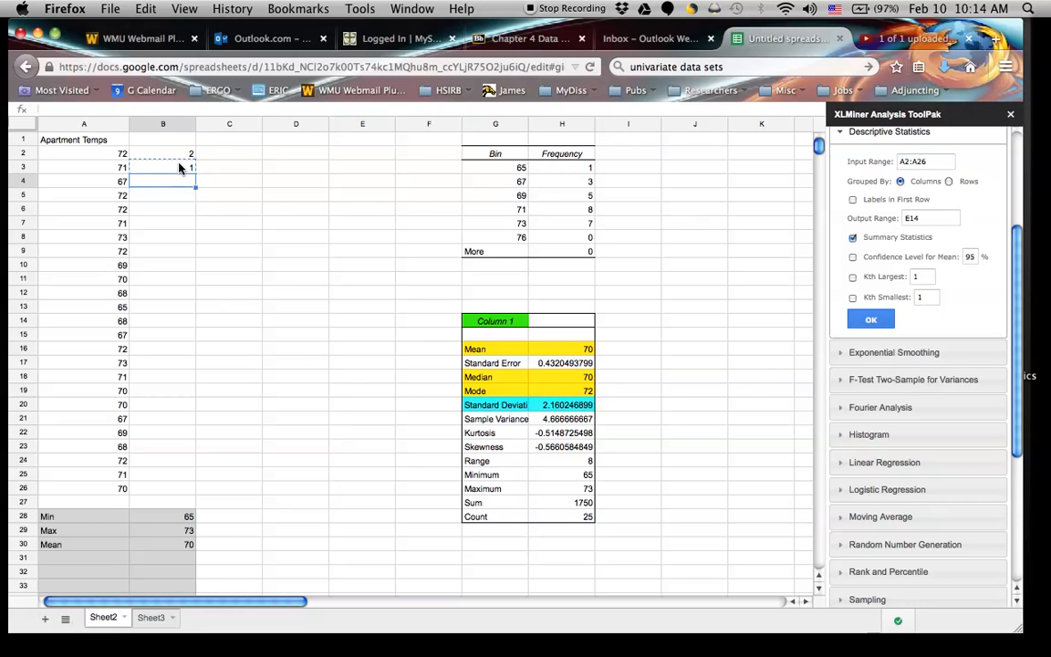
left_click(180, 168)
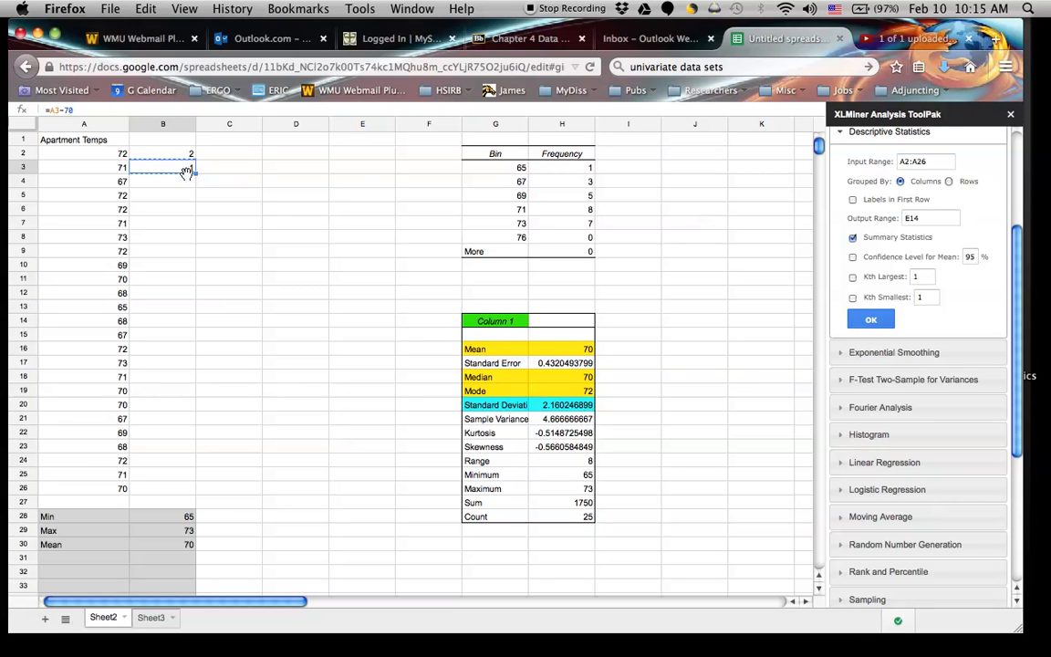
left_click_drag(177, 183, 165, 491)
key("super+v")
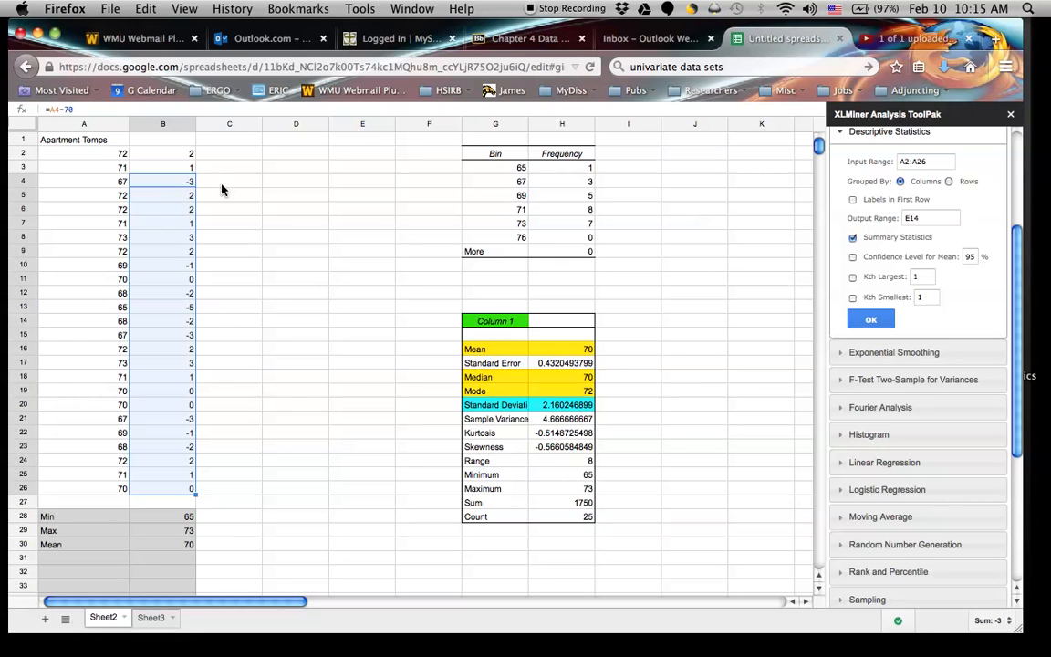
Check the copied deviation formulas in cells B4, B5 and B15 and the mean formula in B30.
left_click(169, 181)
double_click(166, 181)
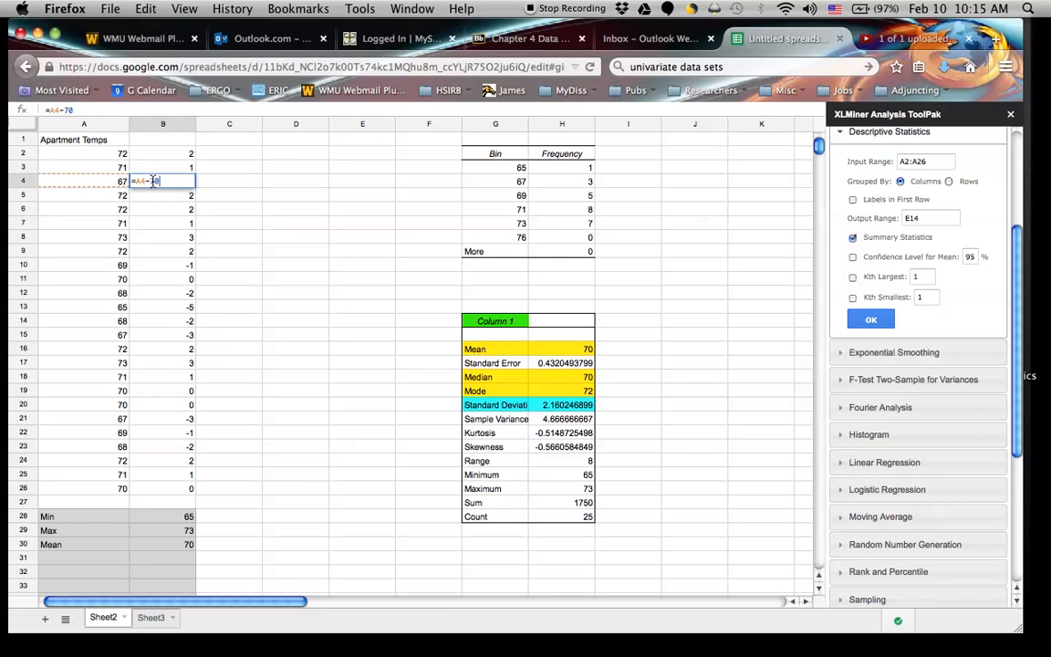
double_click(161, 196)
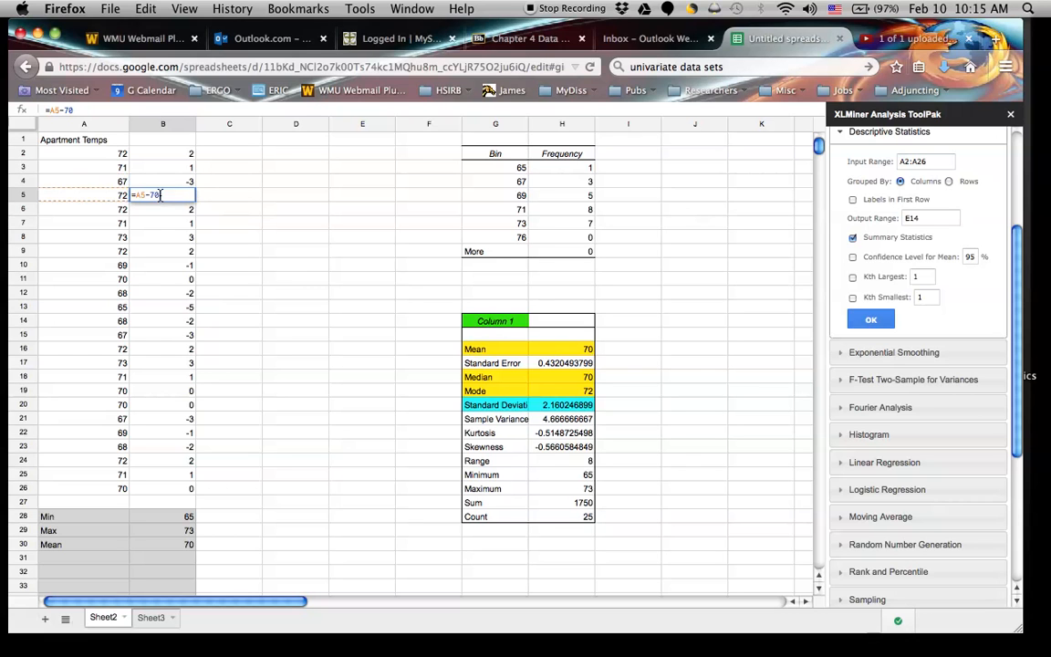
double_click(157, 335)
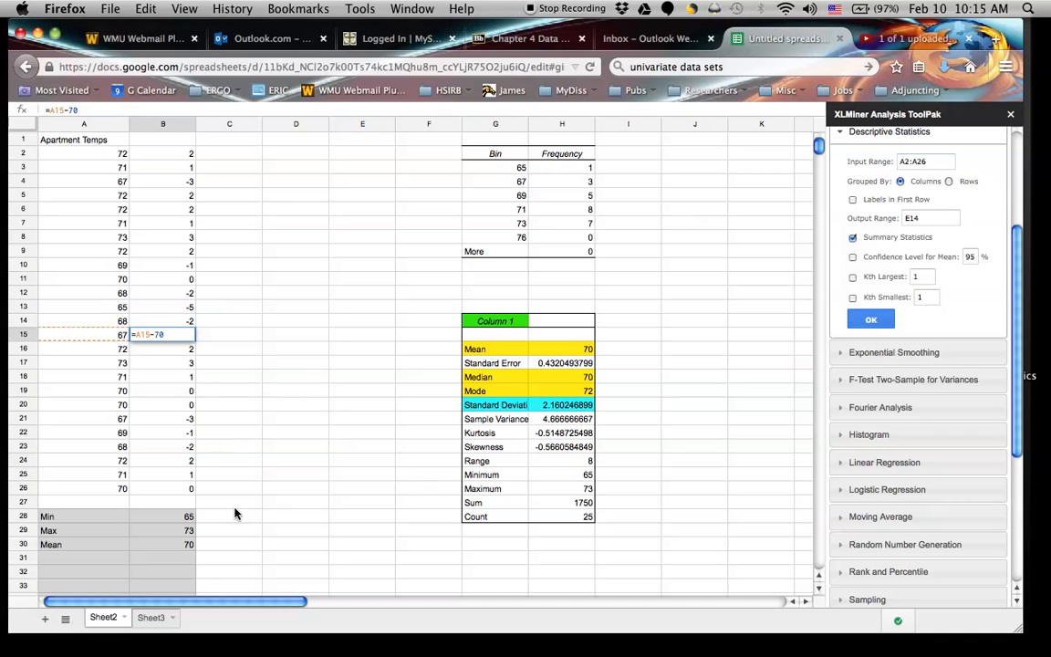
left_click(189, 544)
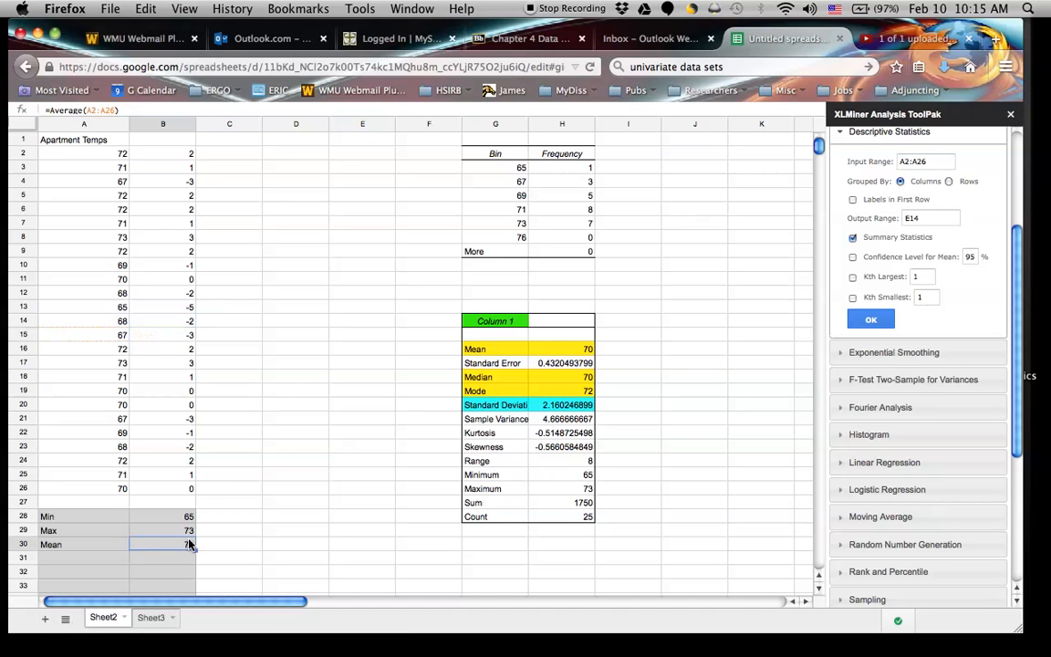
Add the column headings Differences in cell B1 and Squares in cell C1.
left_click(169, 140)
type("Differences")
key("Return")
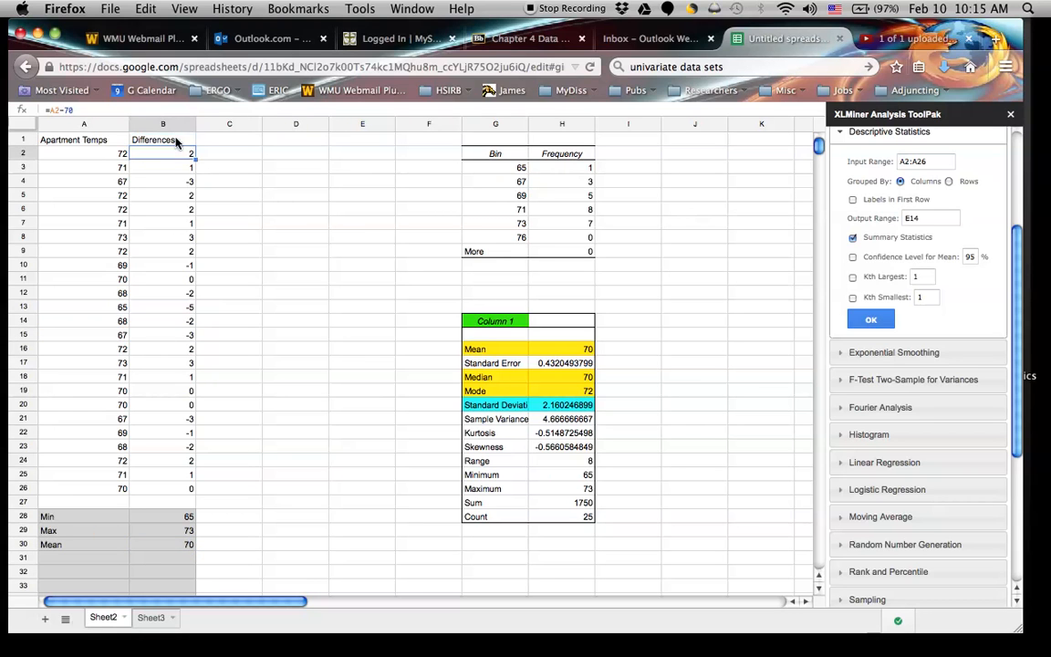
left_click(235, 140)
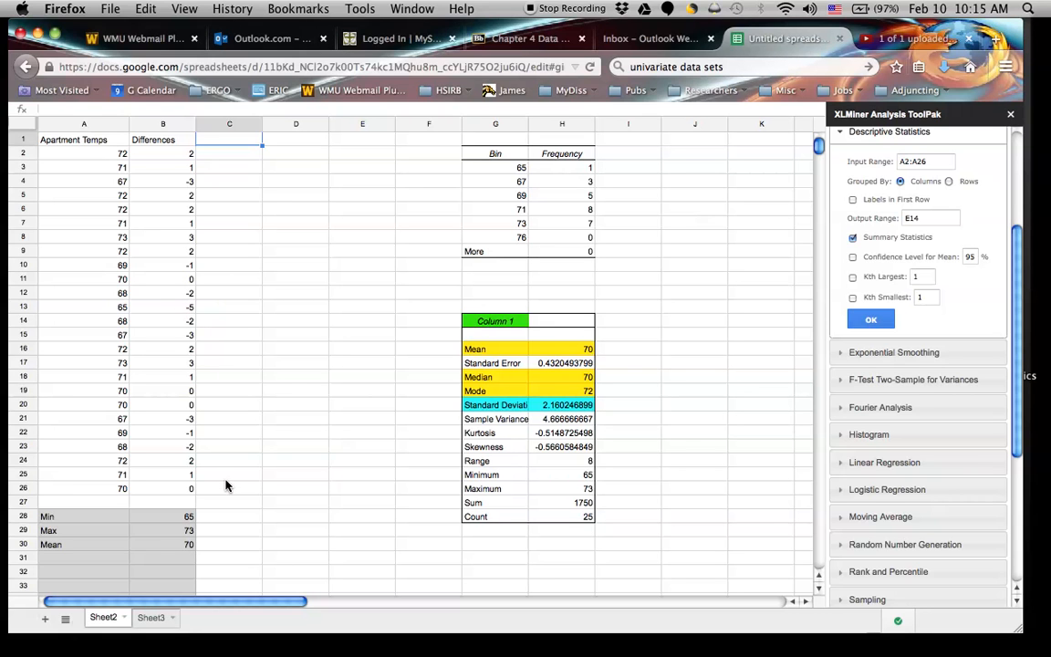
type("Sq")
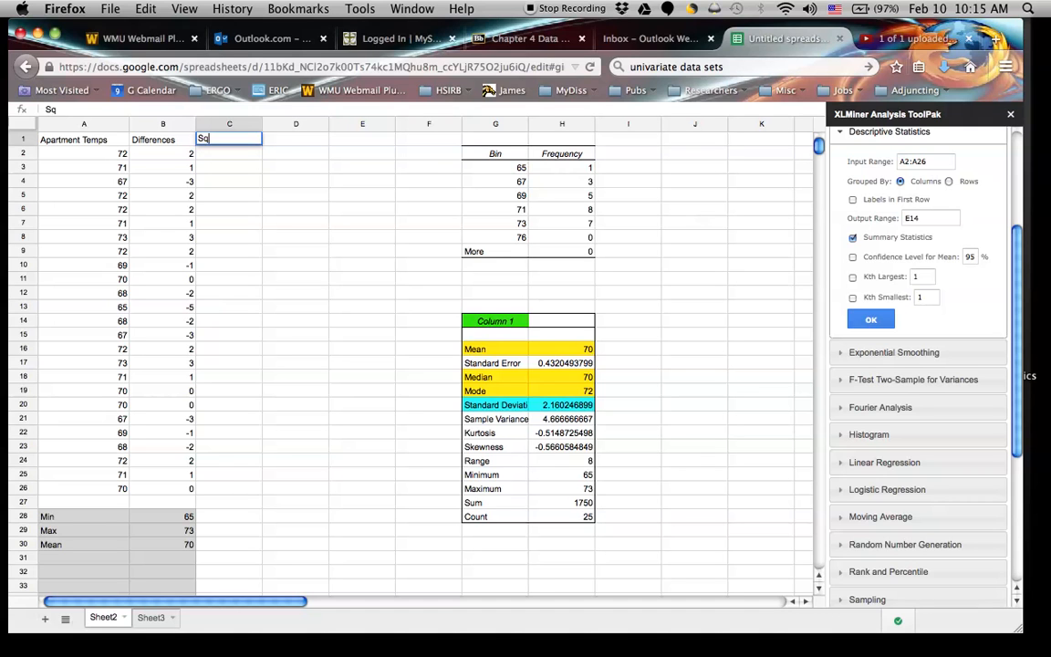
type("uares")
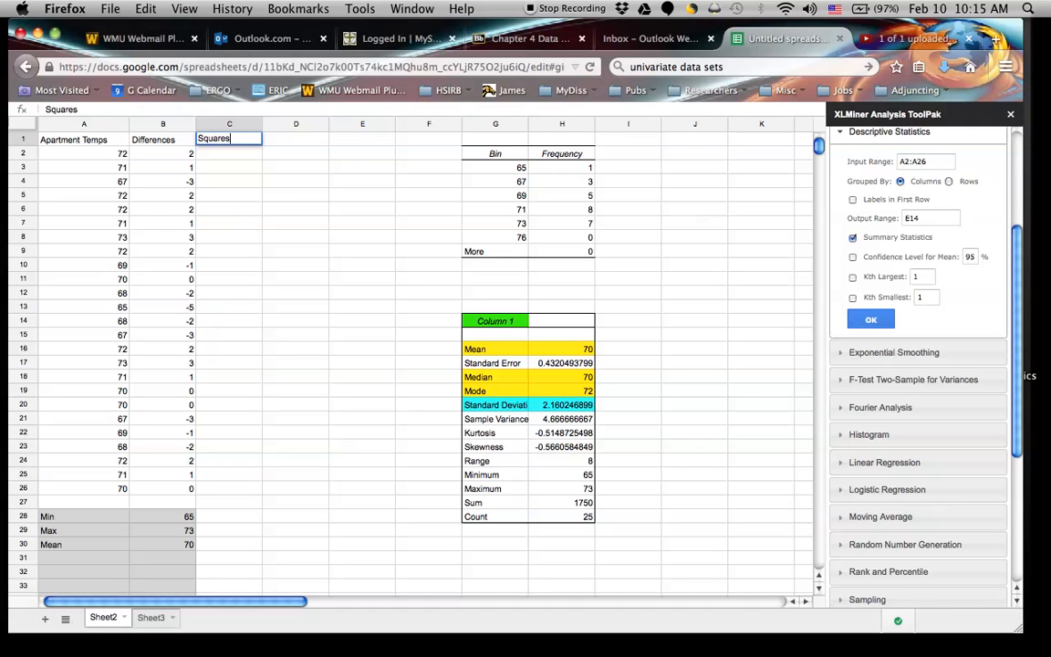
Square the first temperature's difference in cell C2 with the formula =B2^2.
left_click(227, 156)
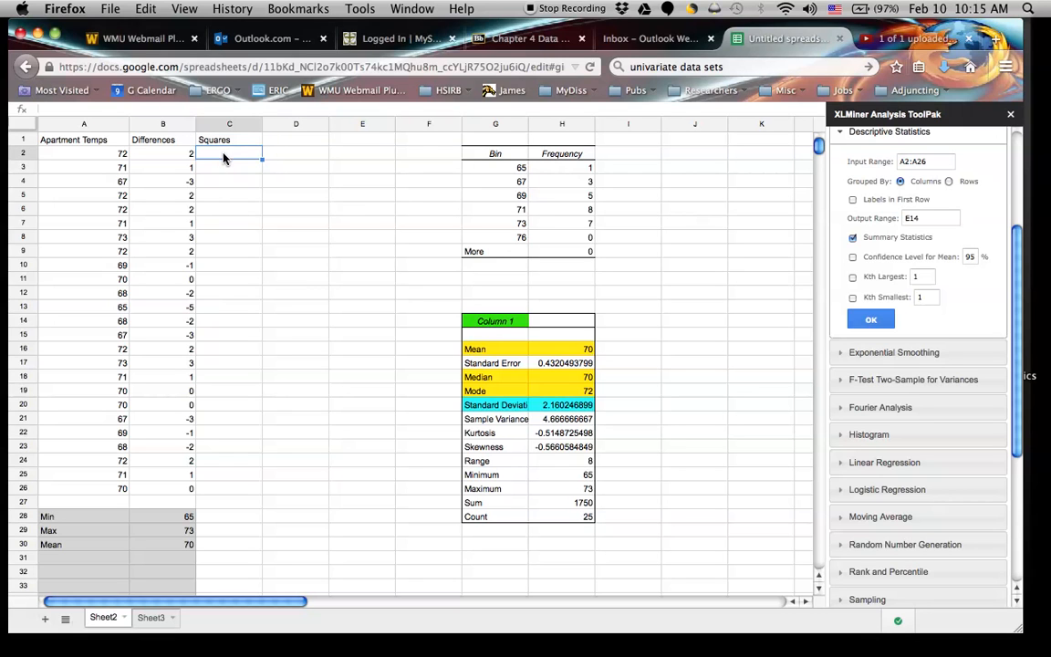
type("=")
left_click(183, 157)
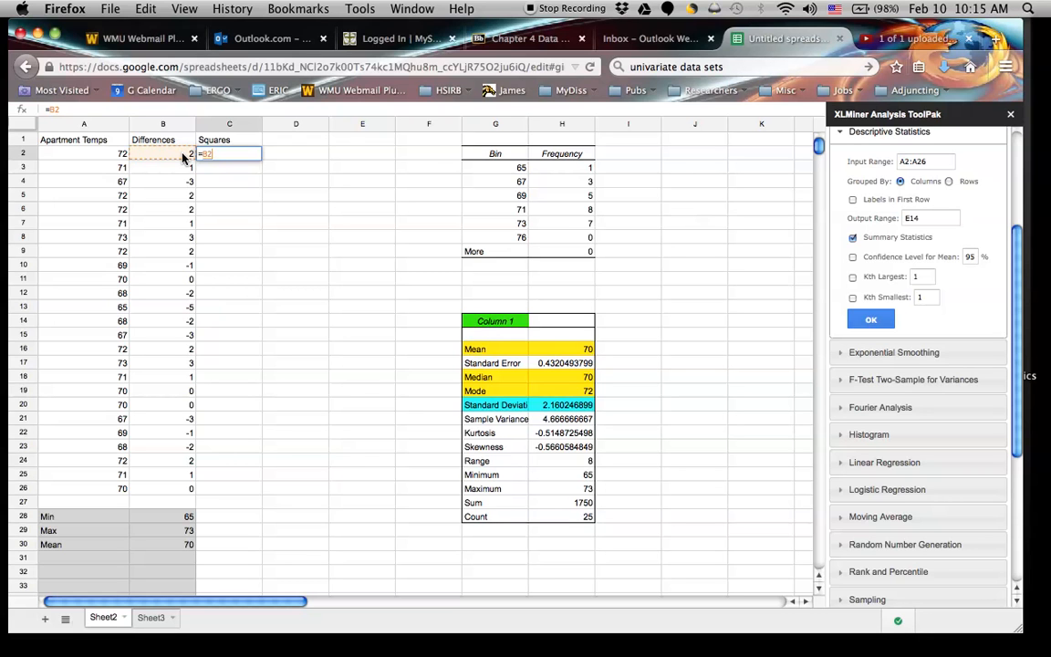
type("^2")
key("Return")
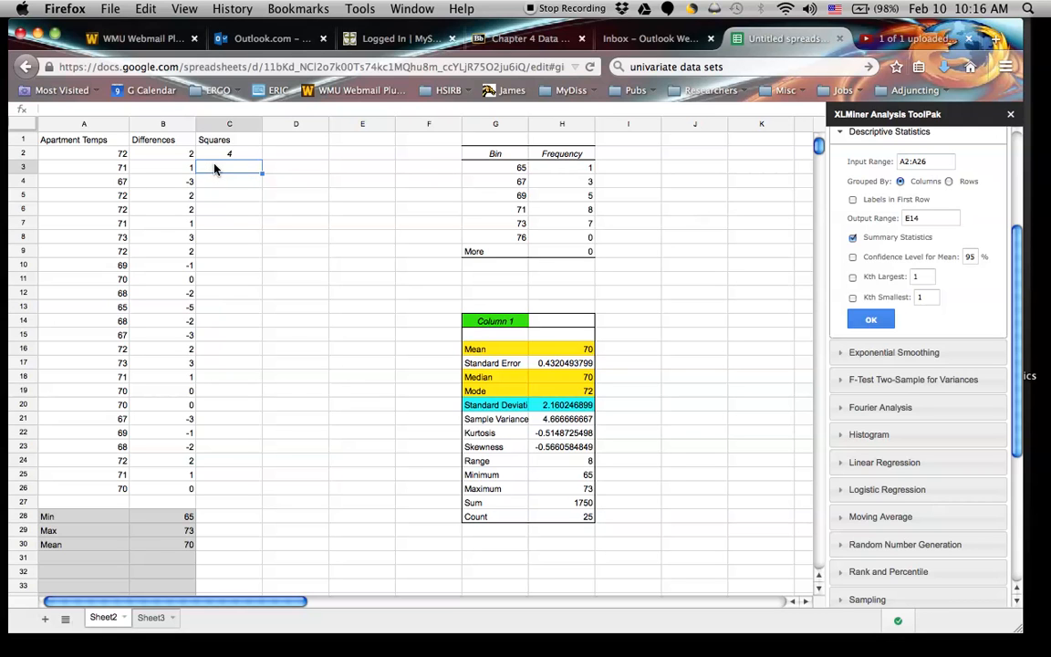
Enter the formula =B3^2 in cell C3 to square the second temperature's difference.
type("=")
left_click(179, 169)
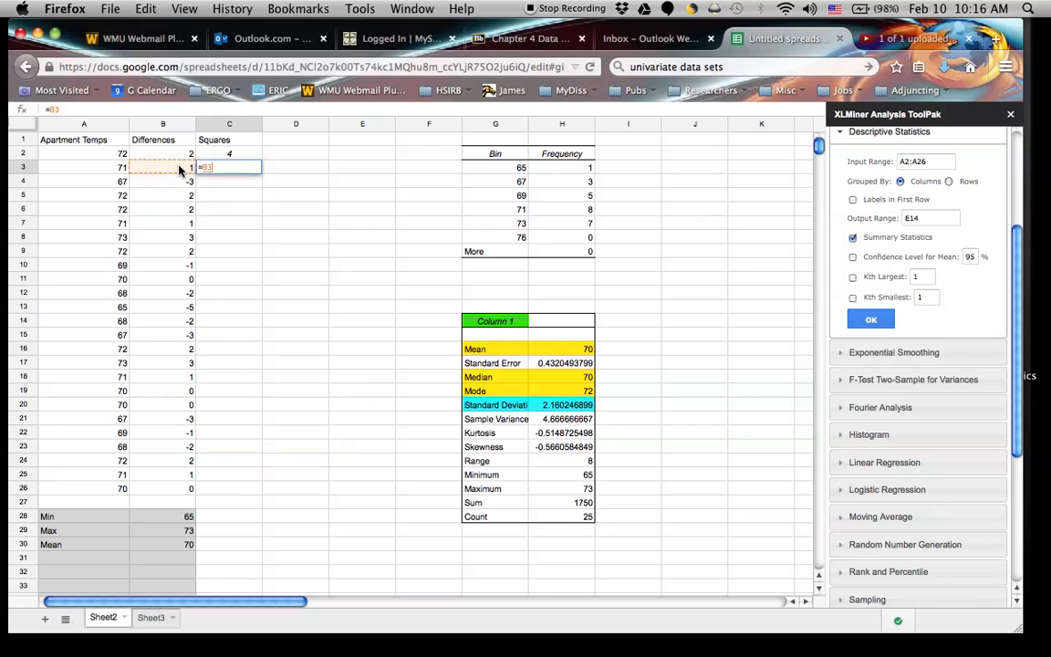
type("^2")
key("Return")
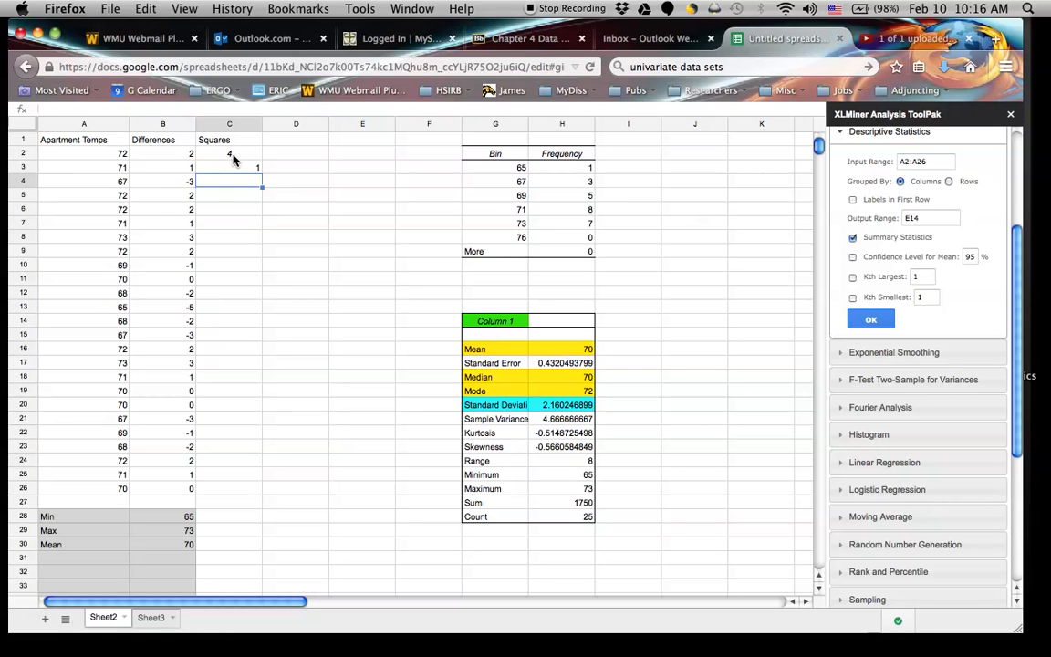
Copy the squaring formula from cell C3 into cells C4 through C26.
left_click(233, 155)
left_click(242, 169)
left_click_drag(245, 183, 219, 493)
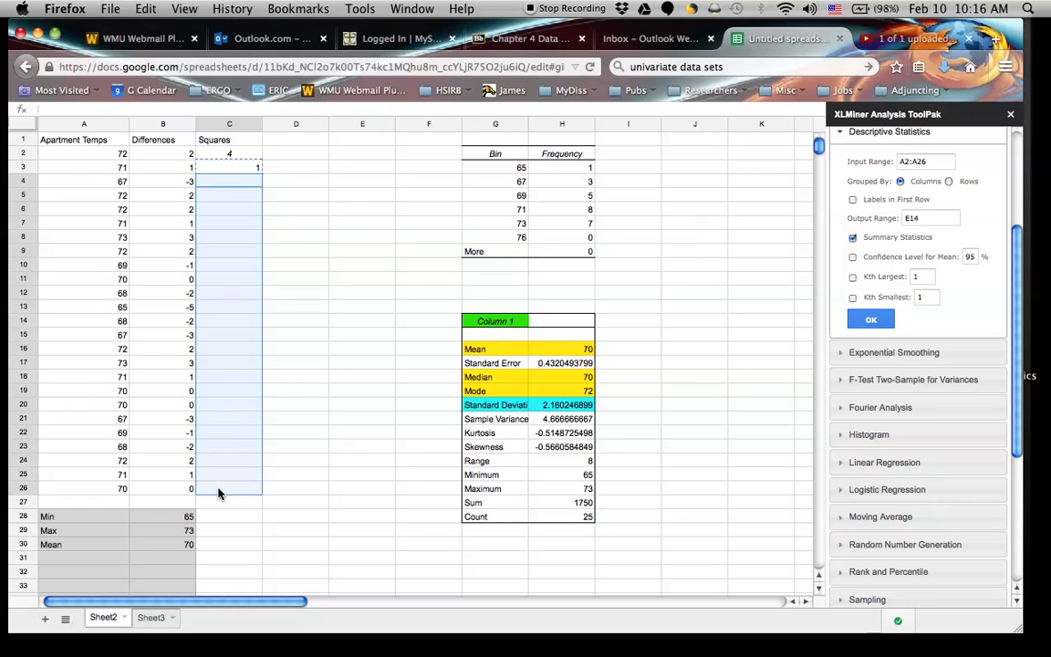
key("ctrl+v")
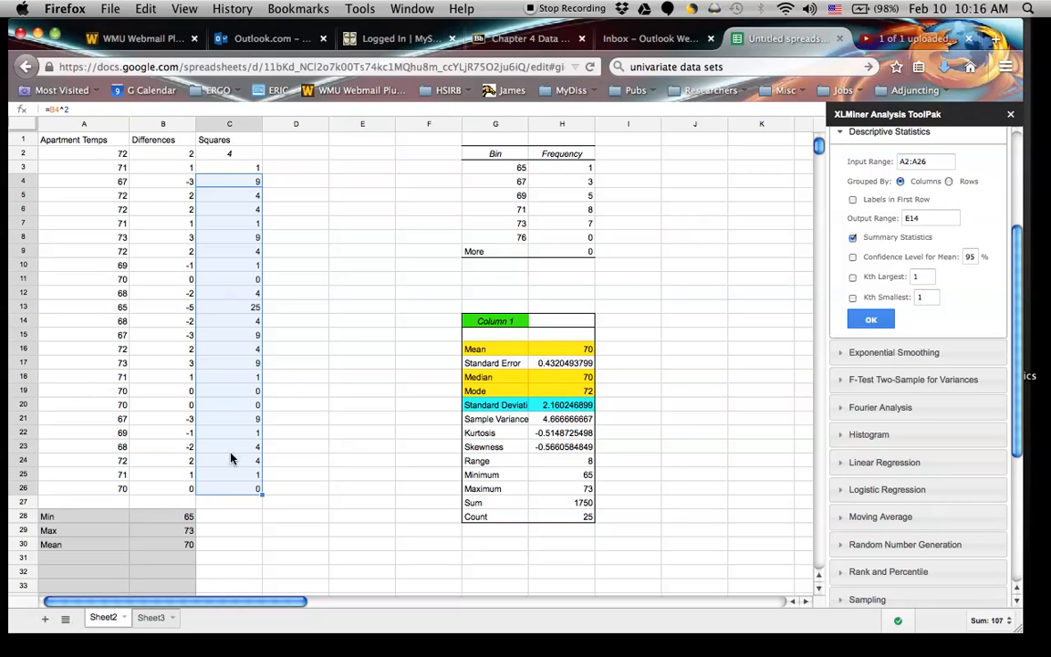
Check the copied squaring formulas in cells C13 and C18.
double_click(244, 308)
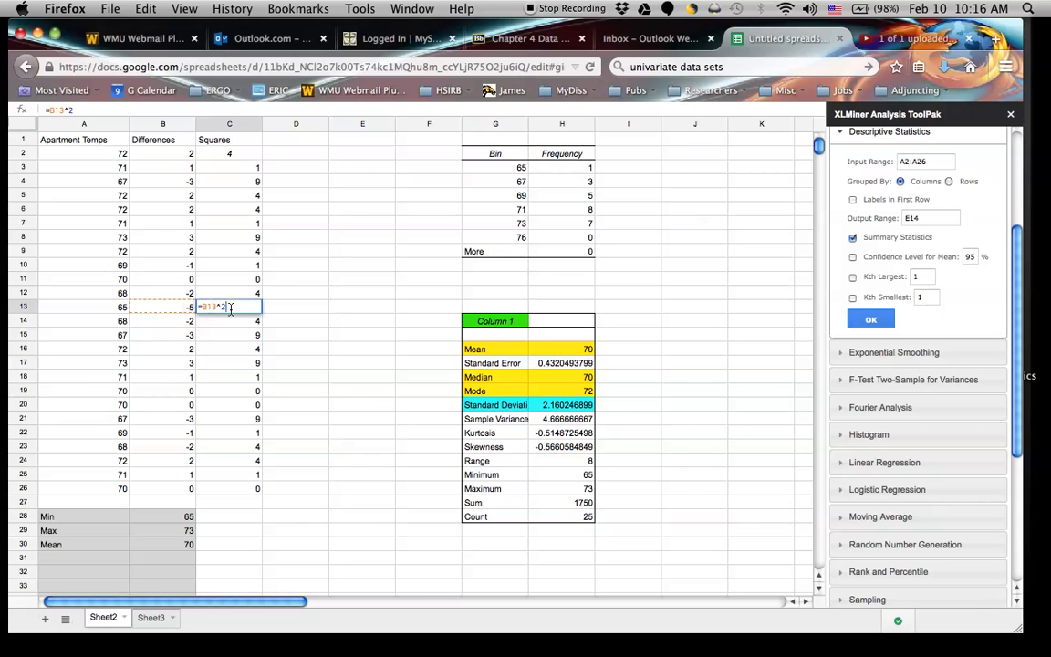
double_click(253, 378)
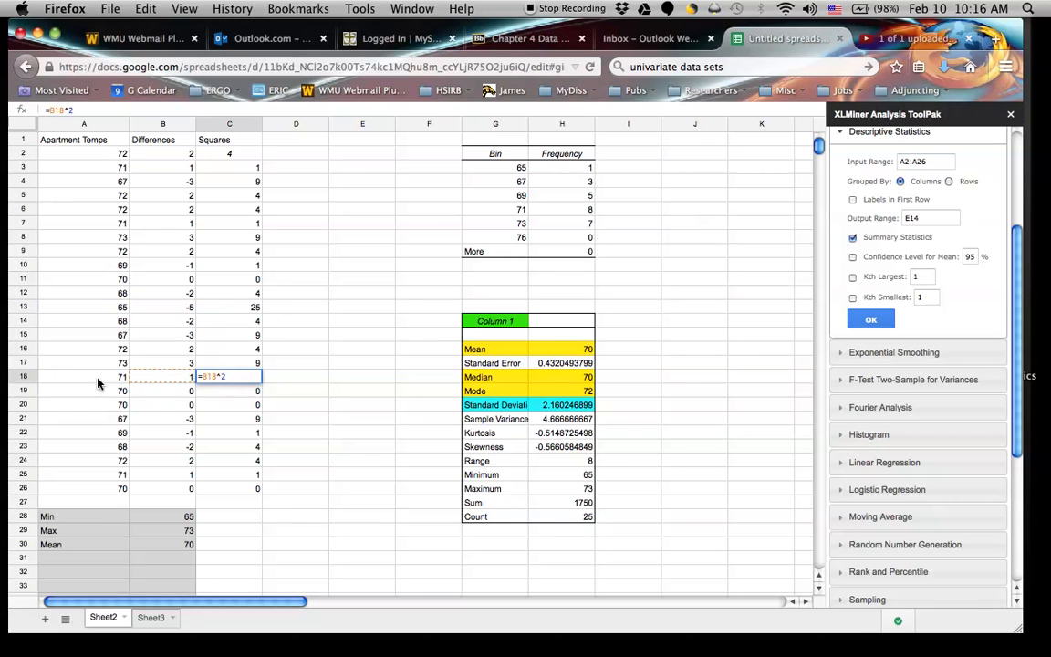
left_click(226, 390)
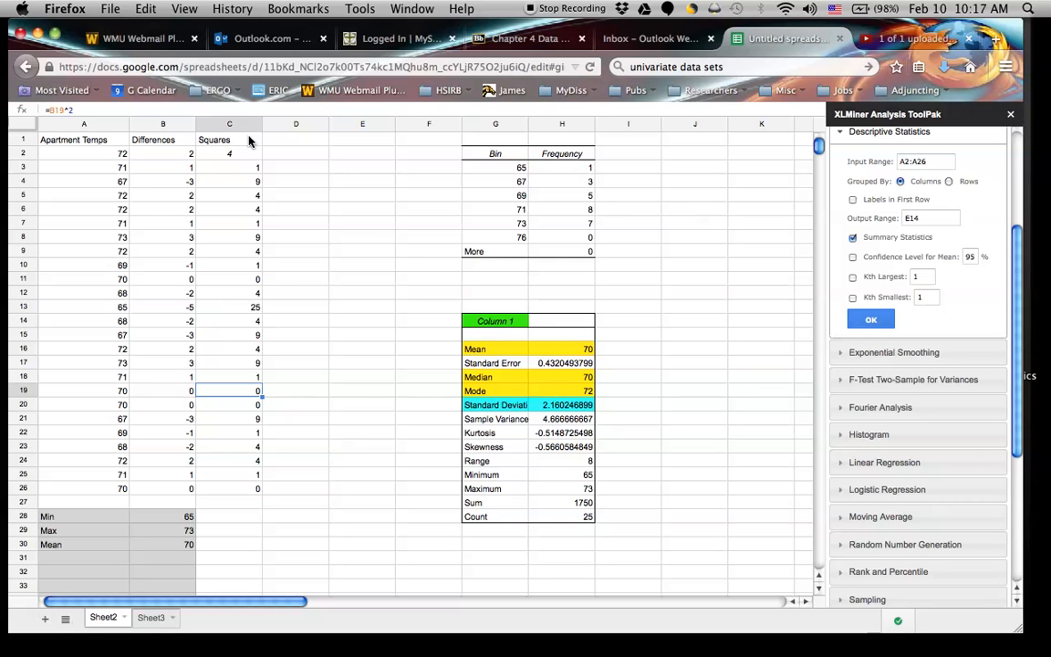
Enter the label Sum of Squares in cell D7, beside the Squares column.
left_click(292, 226)
type("Sum")
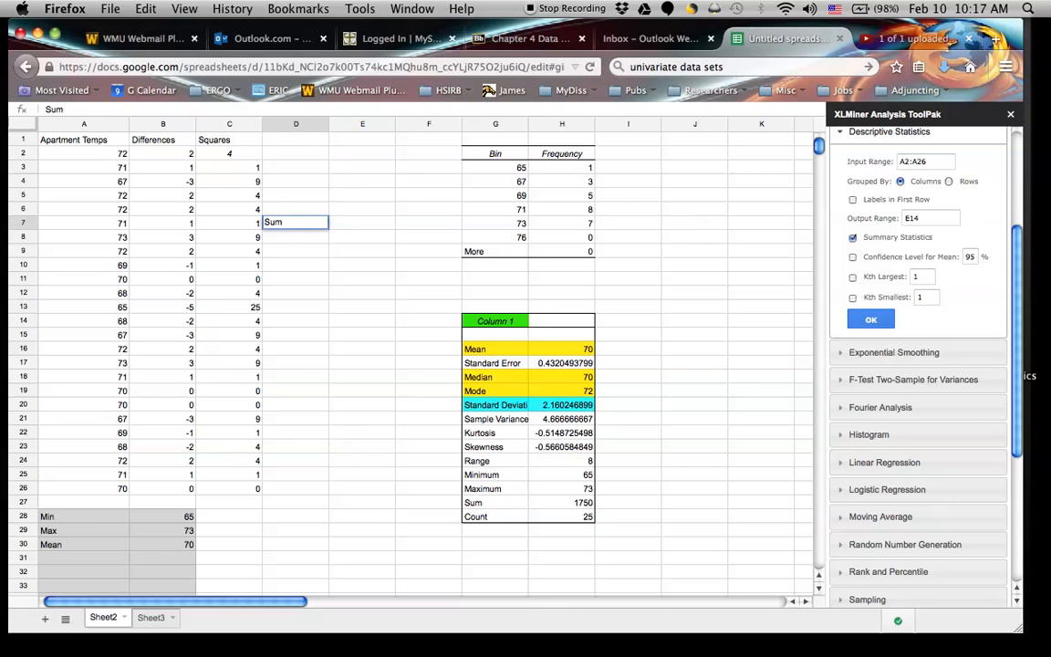
key("Return")
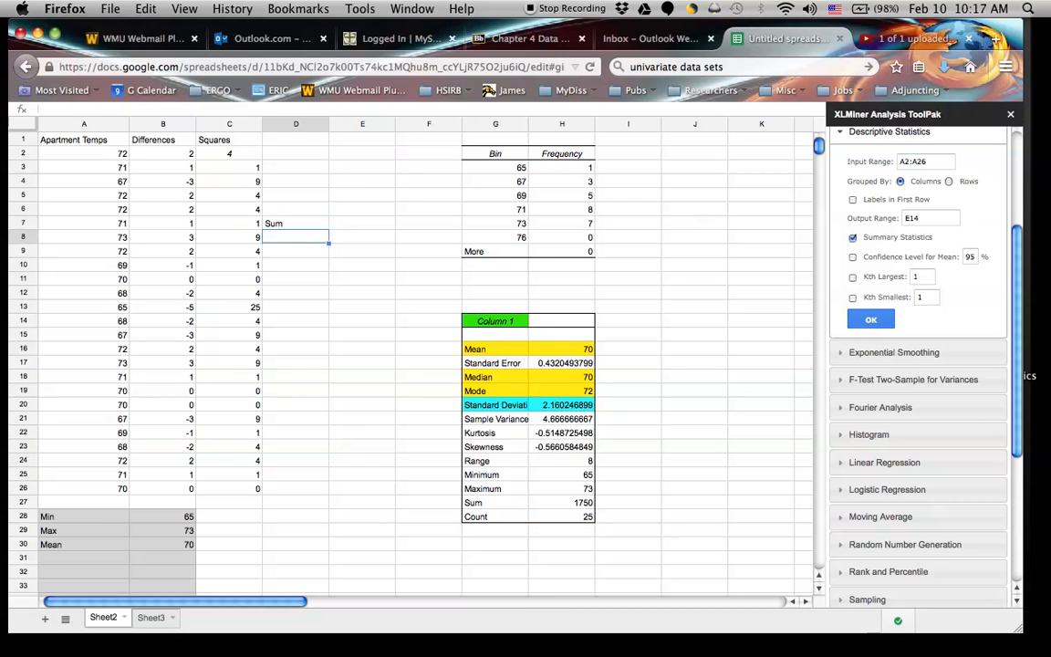
left_click(313, 224)
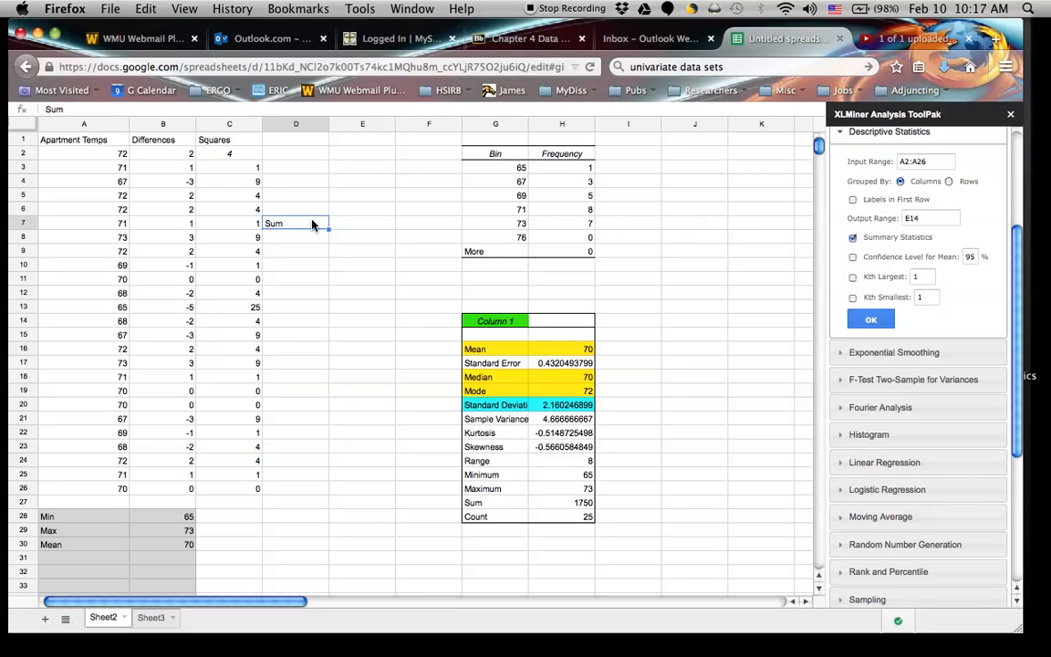
key("Return")
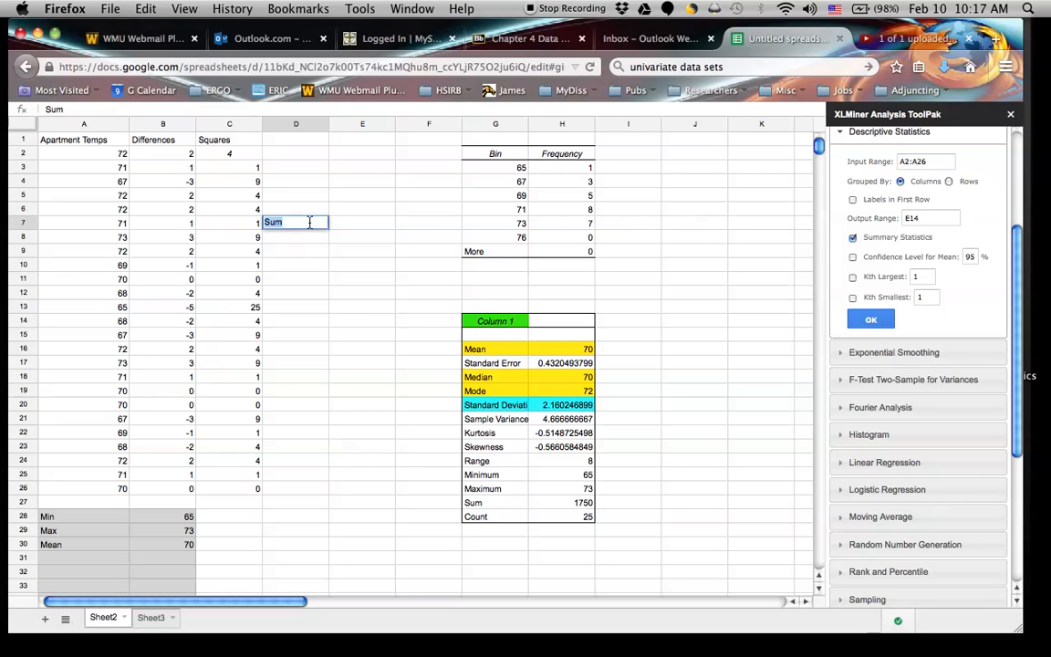
type("of Squares")
key("Return")
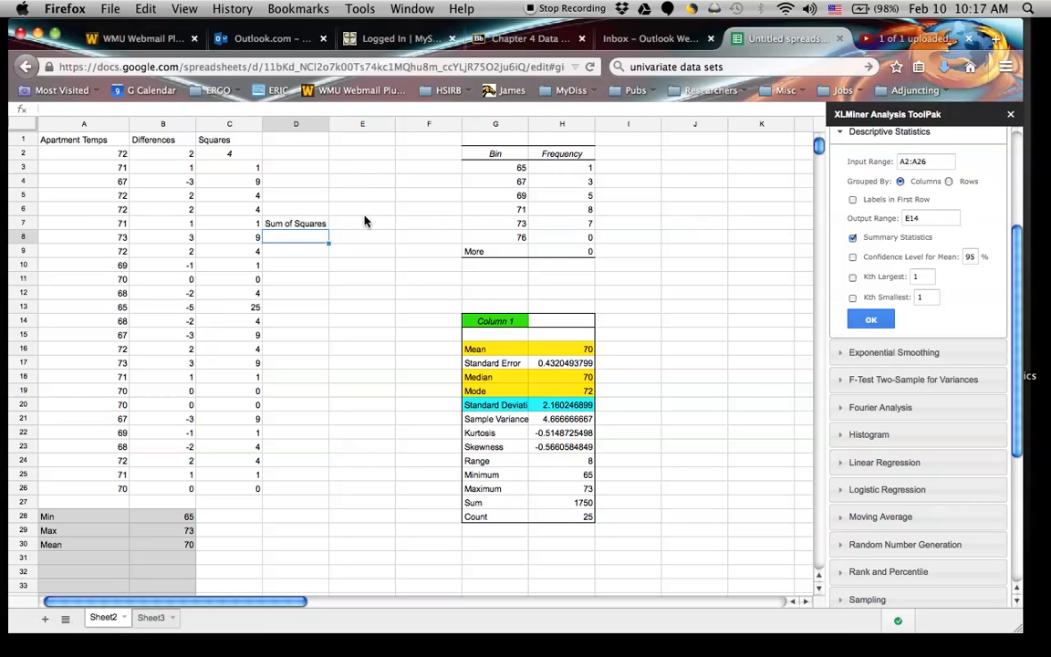
Total the squared differences in cell E7 with the formula =sum(C2:C26).
left_click(343, 219)
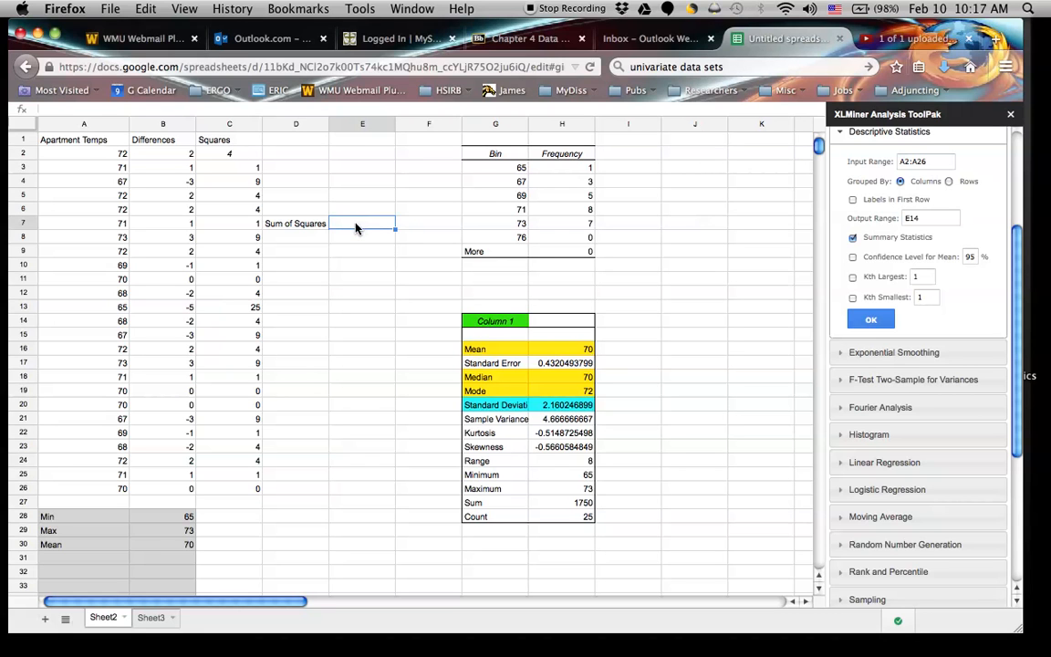
type("=sum(")
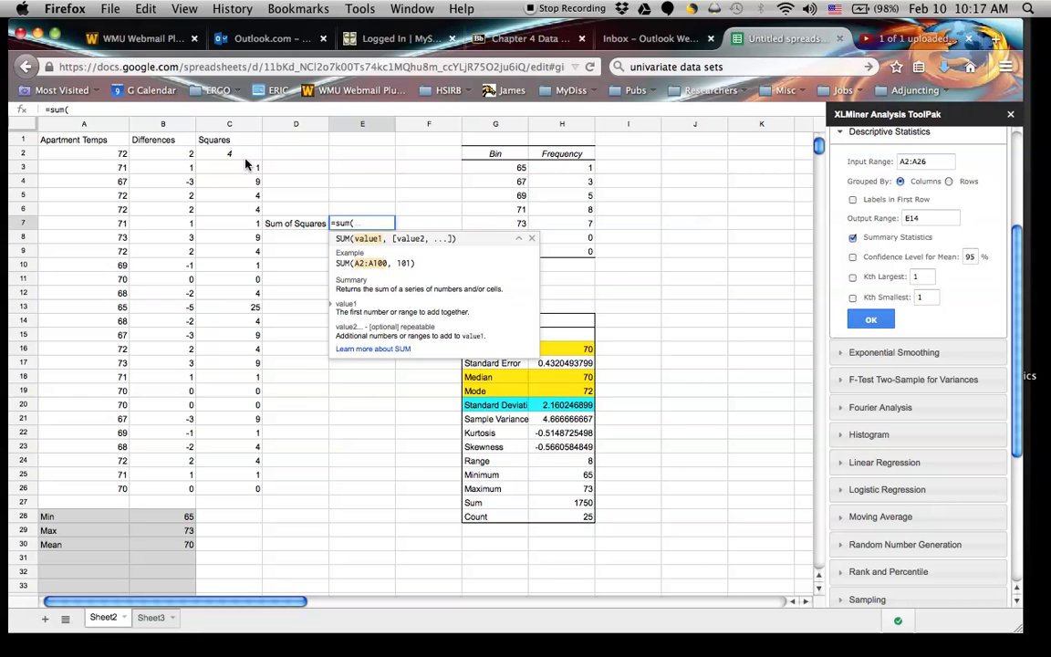
left_click_drag(244, 158, 224, 489)
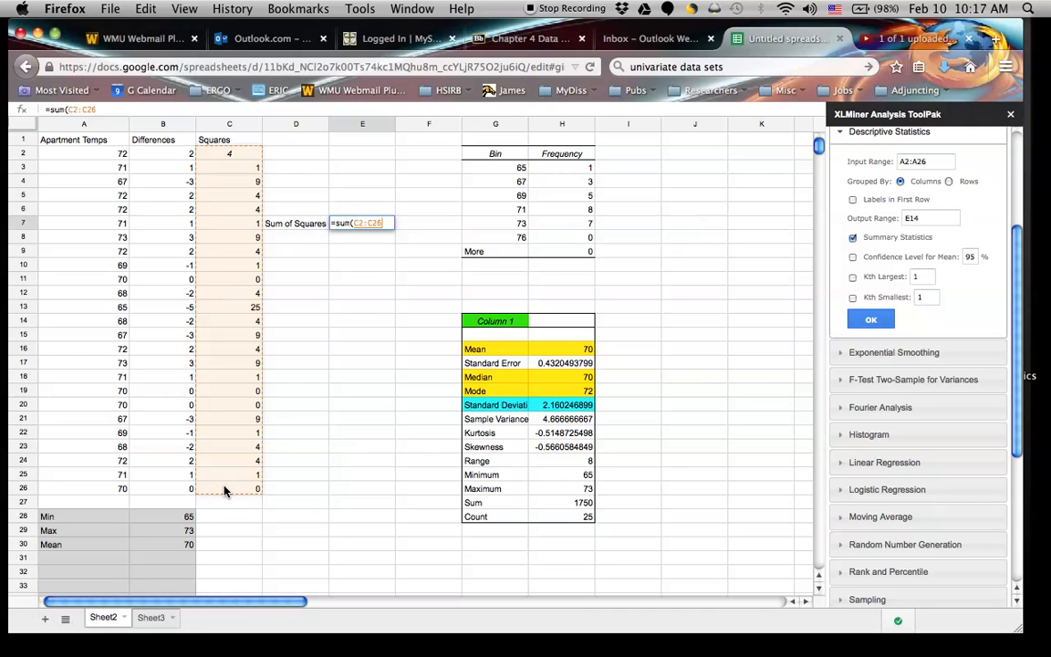
type(")")
key("Return")
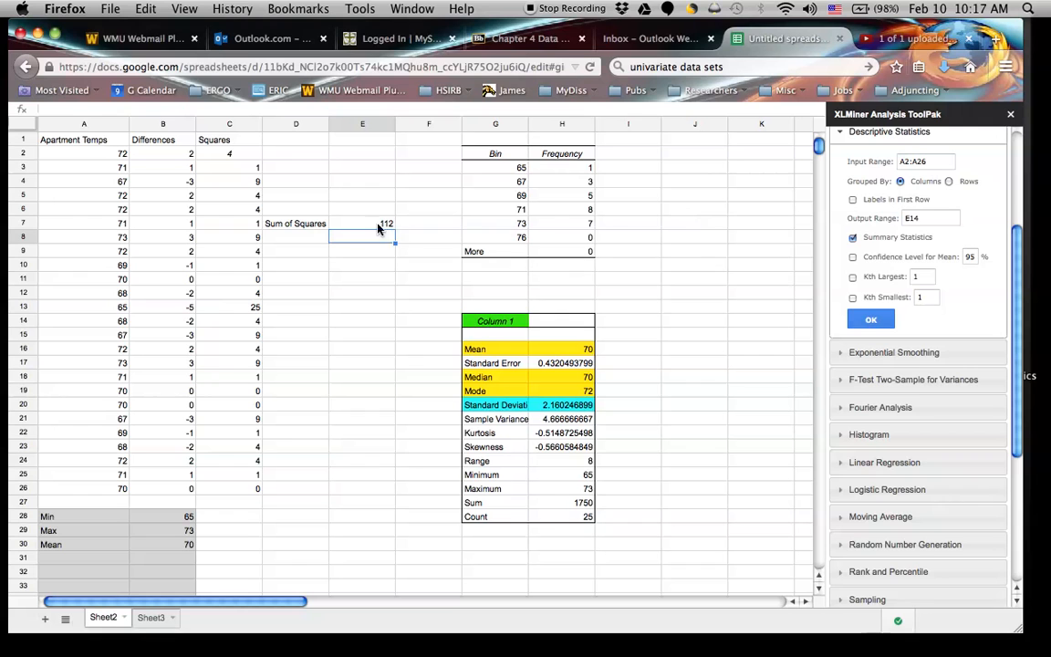
left_click(301, 239)
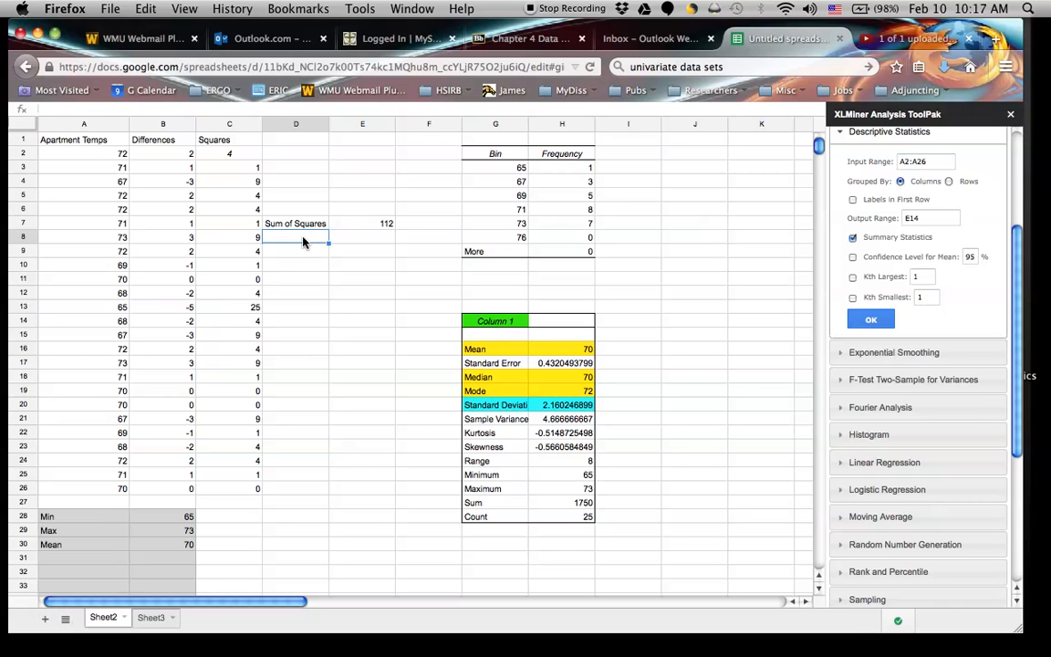
left_click(303, 223)
left_click_drag(333, 227, 377, 224)
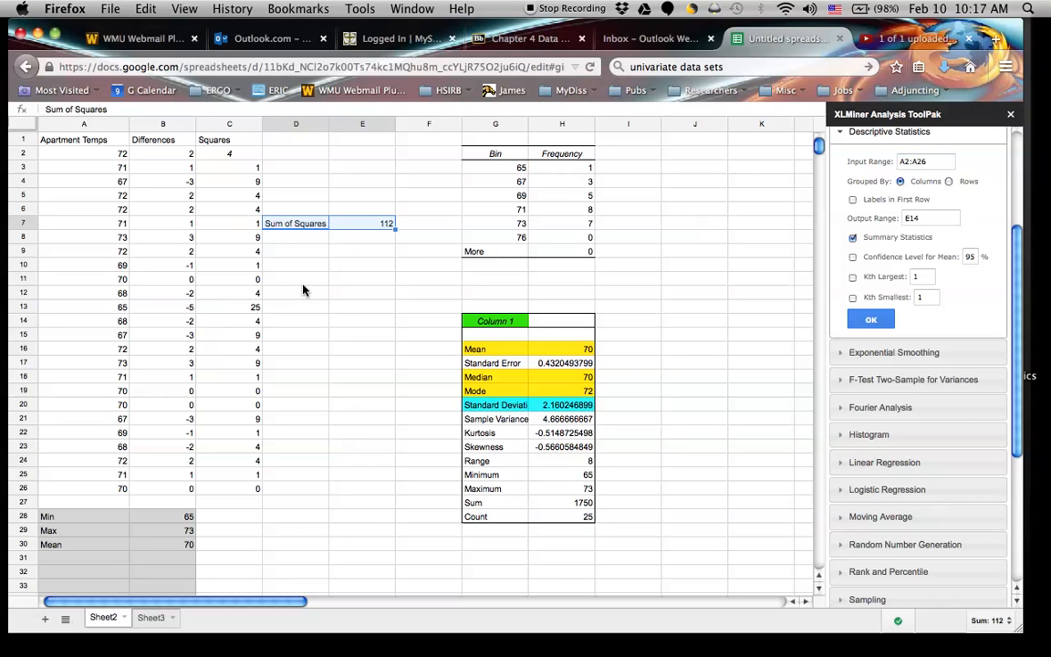
Label cell D9 Population and divide the sum of squares by 25 in cell E9 with the formula =E7/25.
left_click(276, 250)
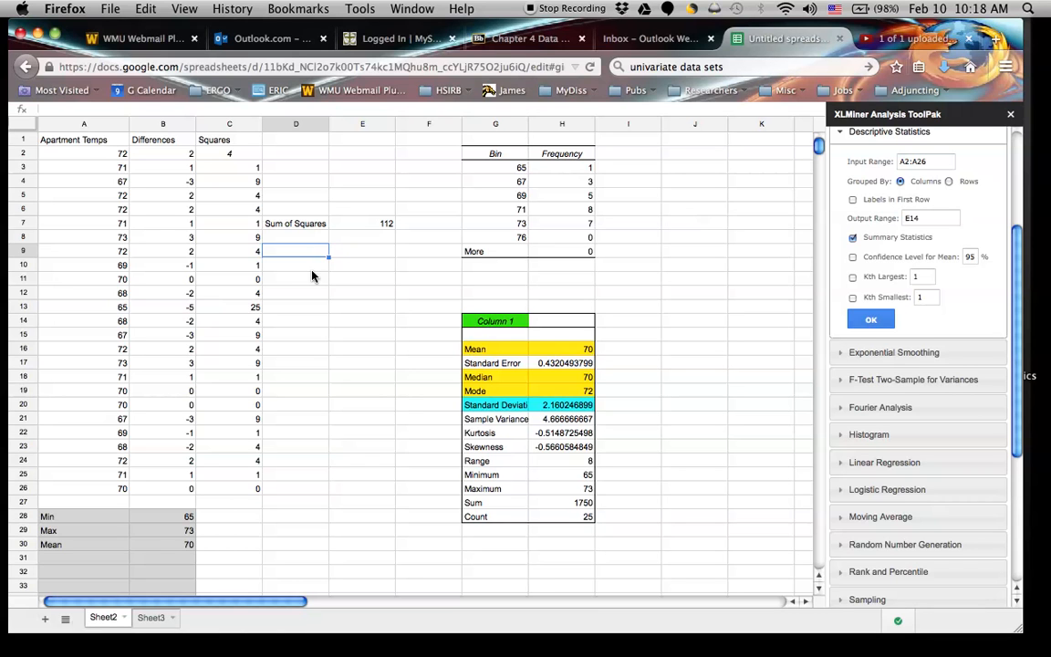
type("Population")
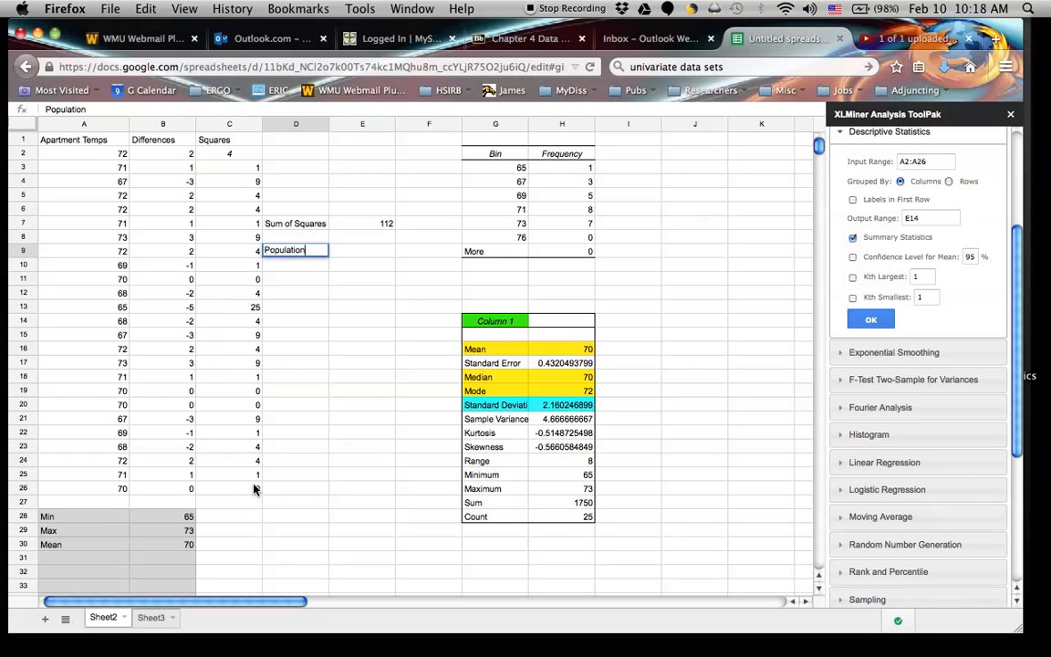
left_click(346, 252)
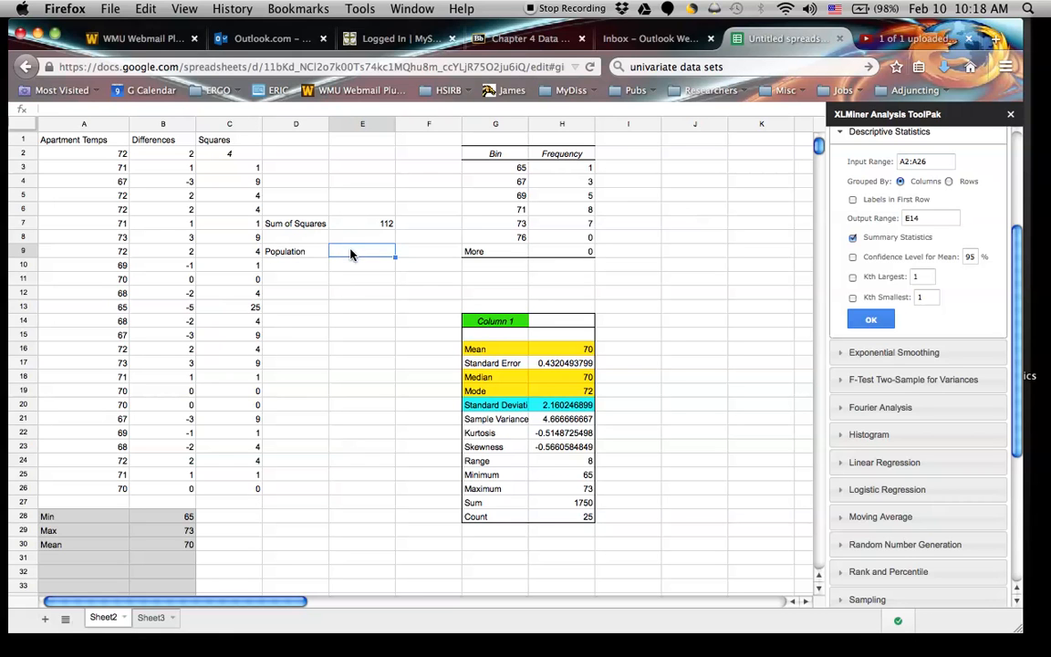
type("=")
left_click(388, 223)
type("/25")
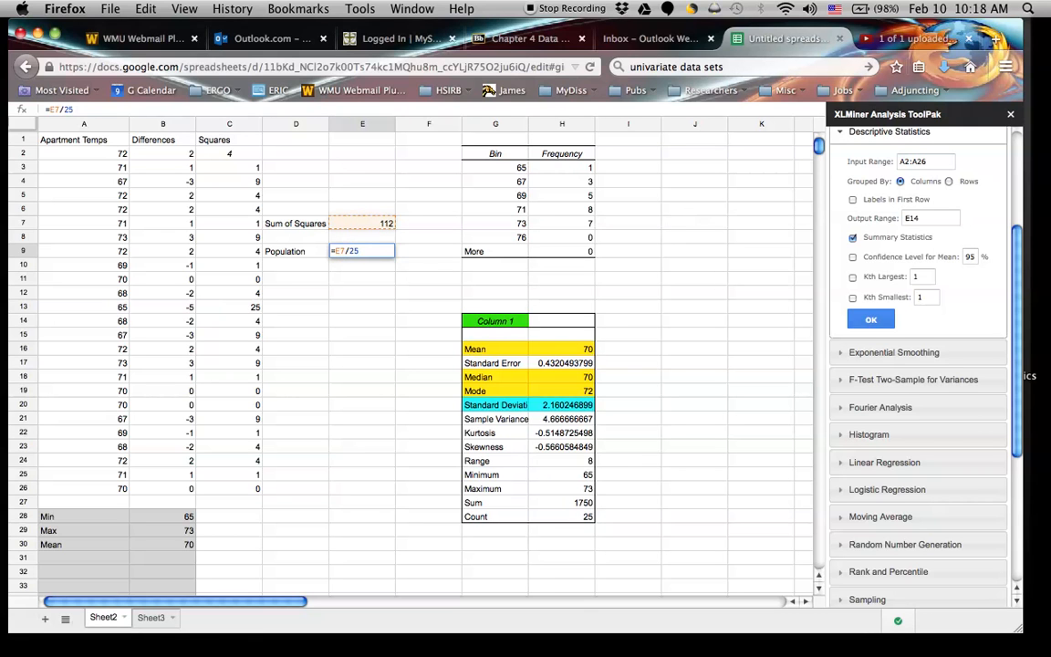
key("Return")
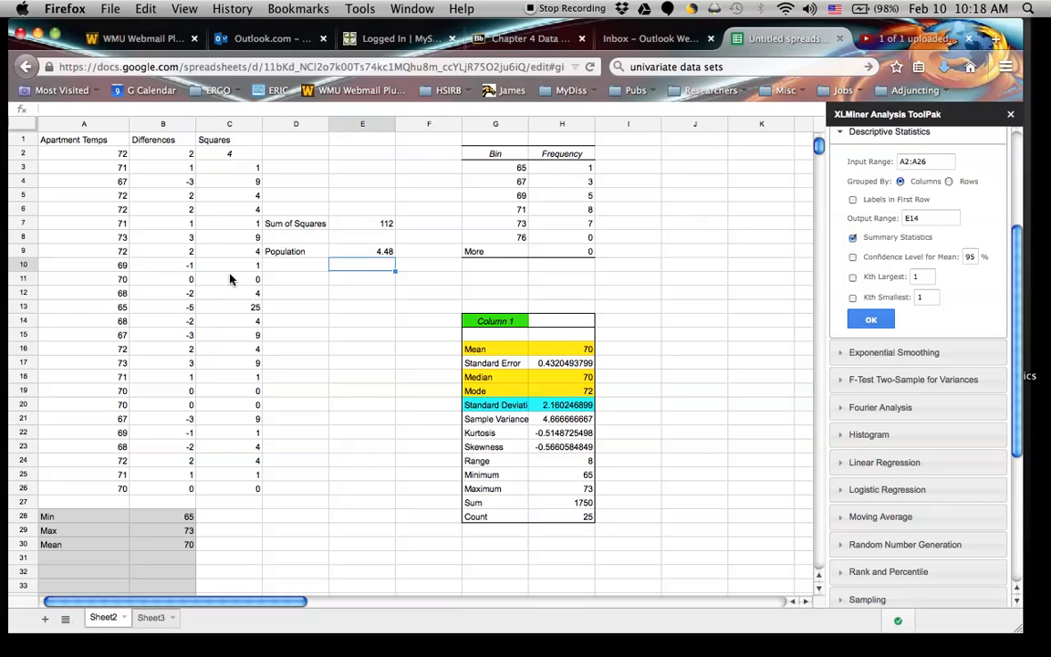
Enter the label St Pop in cell D10 for the population standard deviation.
left_click(278, 267)
type("St Pop")
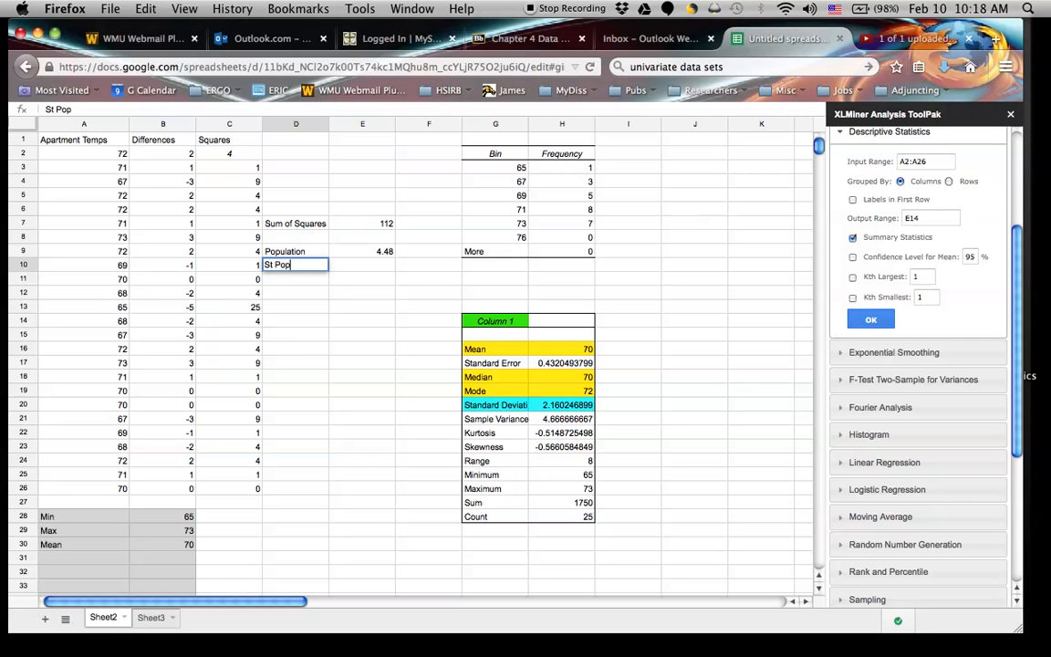
Calculate the population standard deviation in cell E10 with the formula =sqrt(E9).
left_click(353, 264)
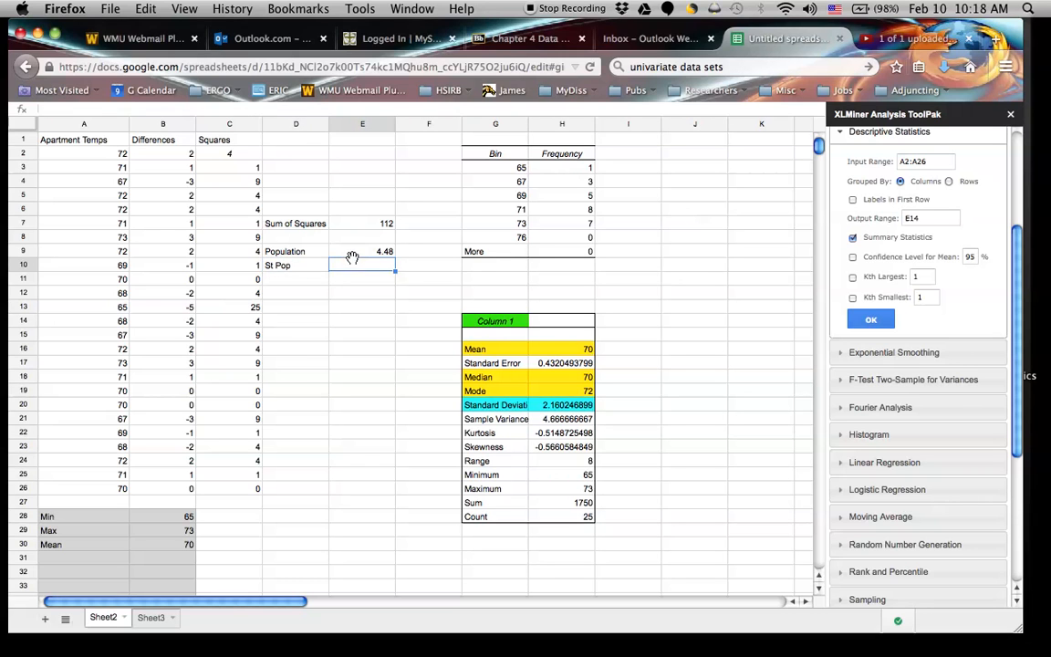
type("=")
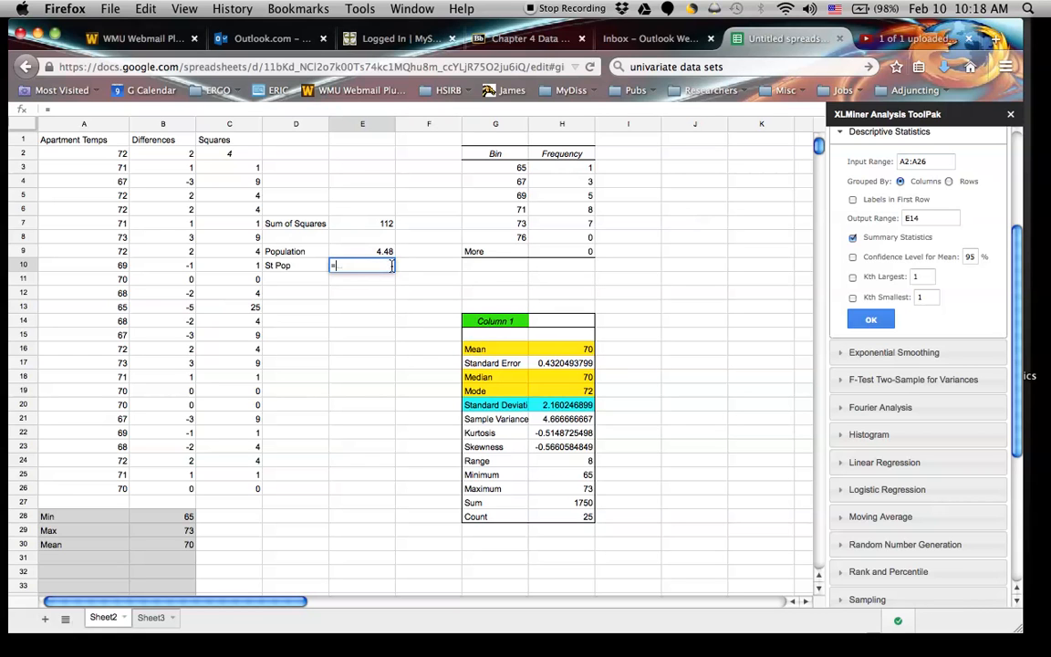
type("sqrt(")
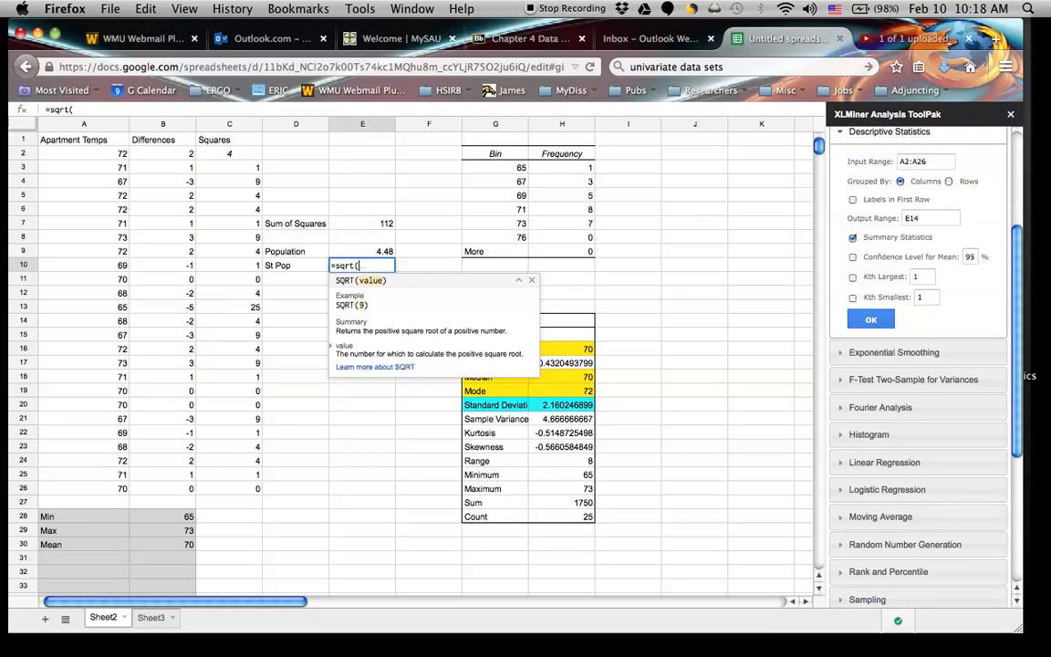
left_click(388, 252)
type(")")
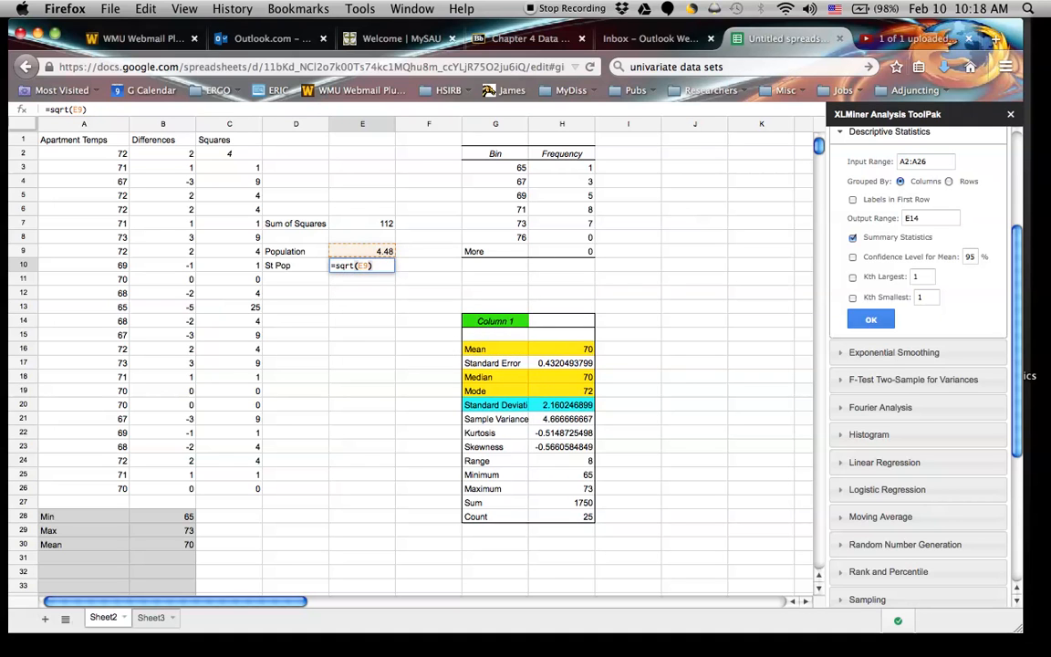
key("Return")
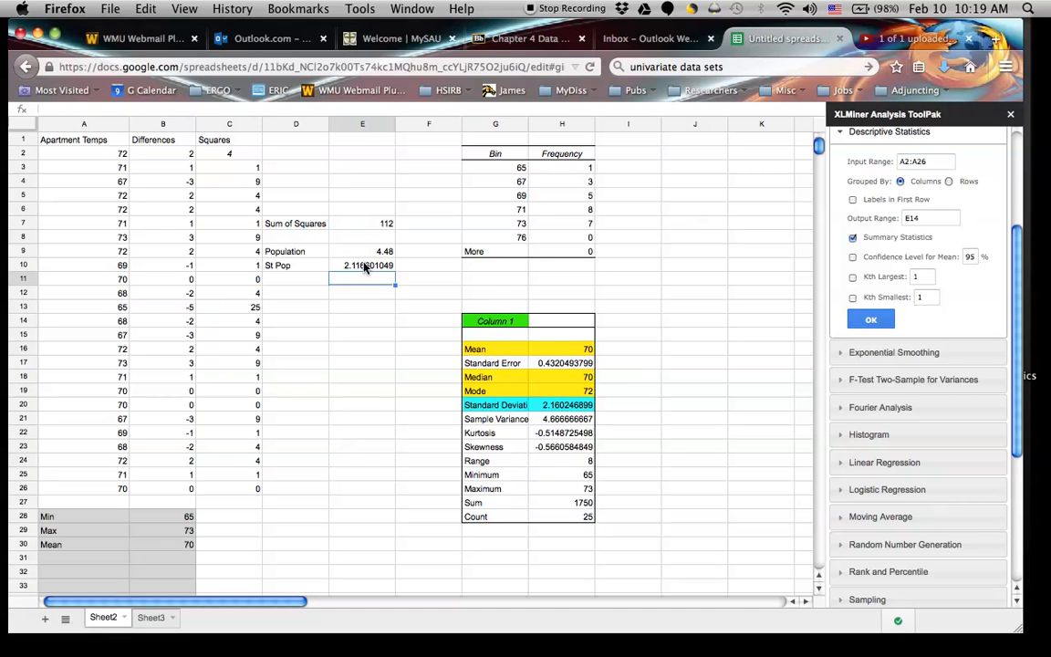
Enter the label Sample in cell D12, below the population figures.
left_click(294, 292)
type("Sample")
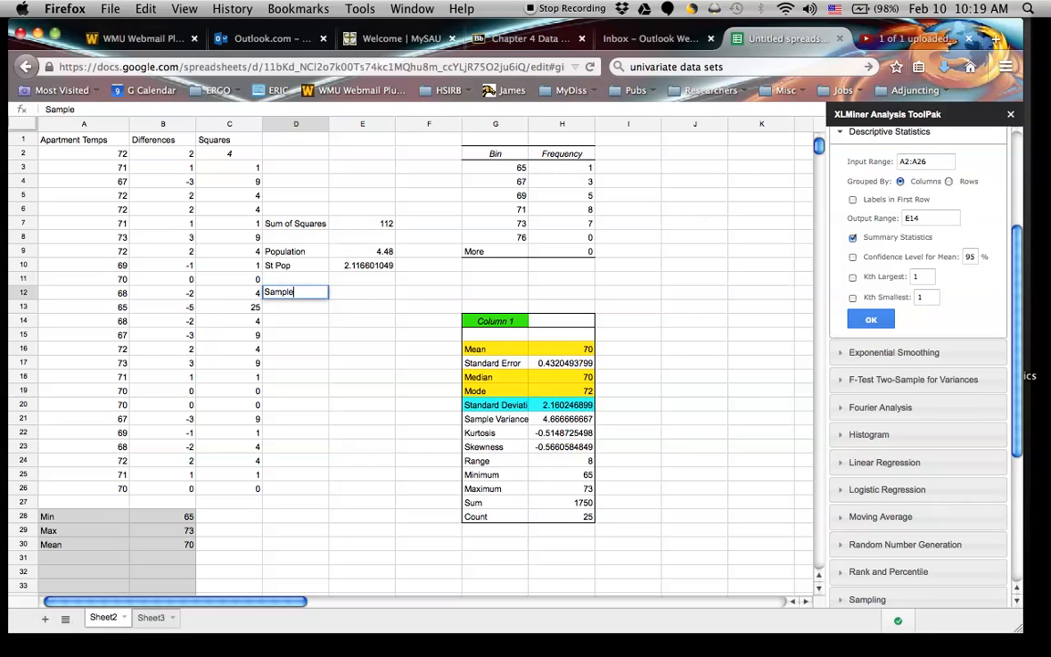
key("Return")
Check the population variance formula and divide the sum of squares by 24 in cell E12 with the formula =E7/24.
left_click(365, 252)
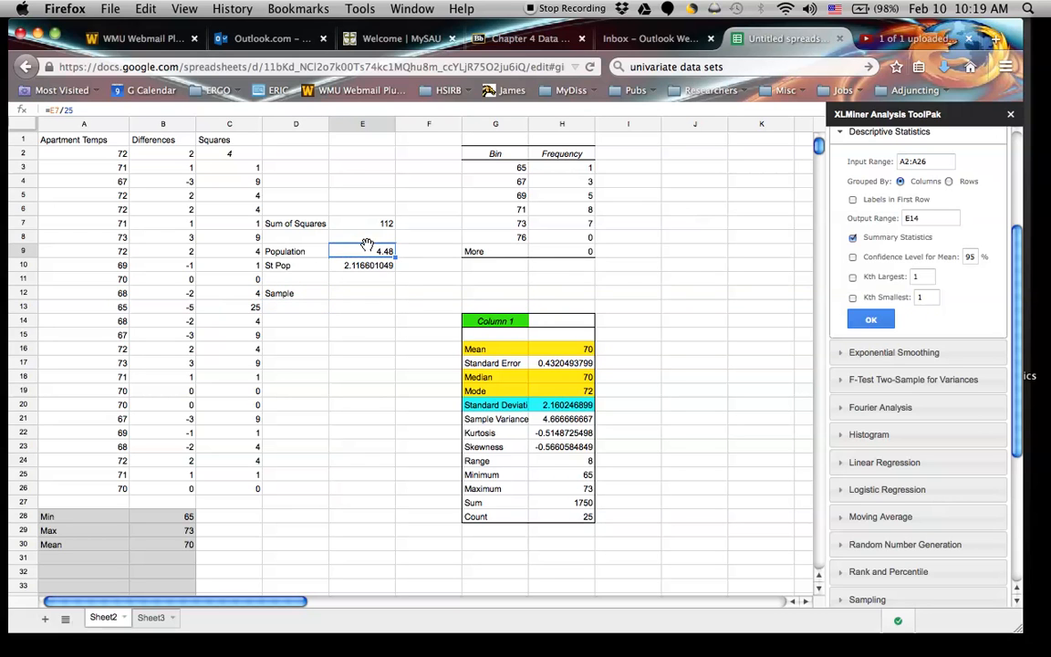
double_click(365, 252)
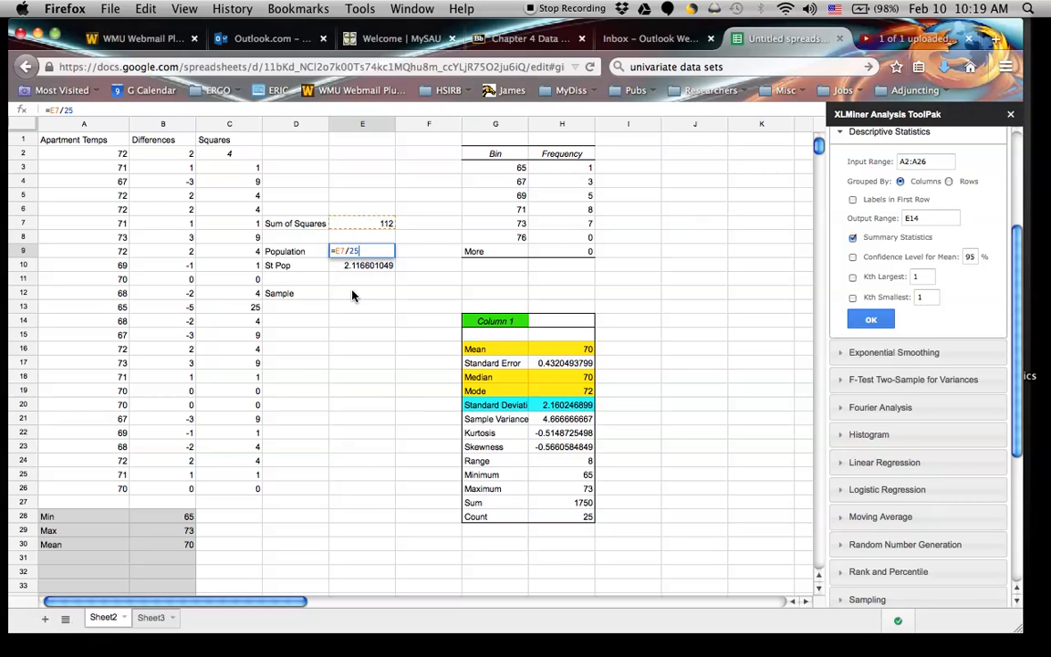
left_click(354, 293)
type("=")
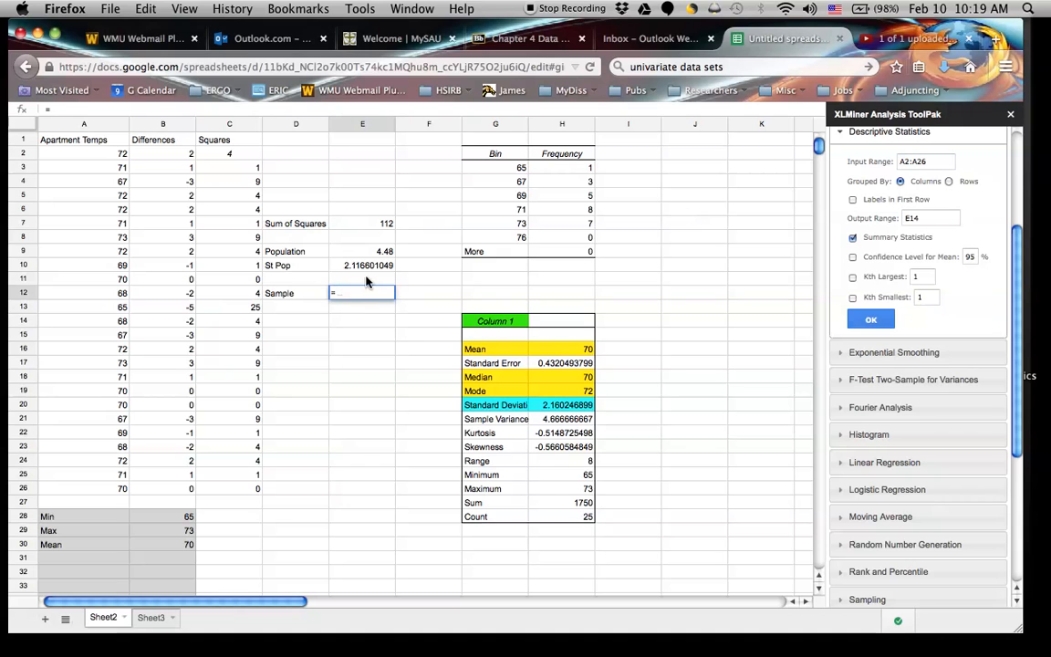
left_click(374, 224)
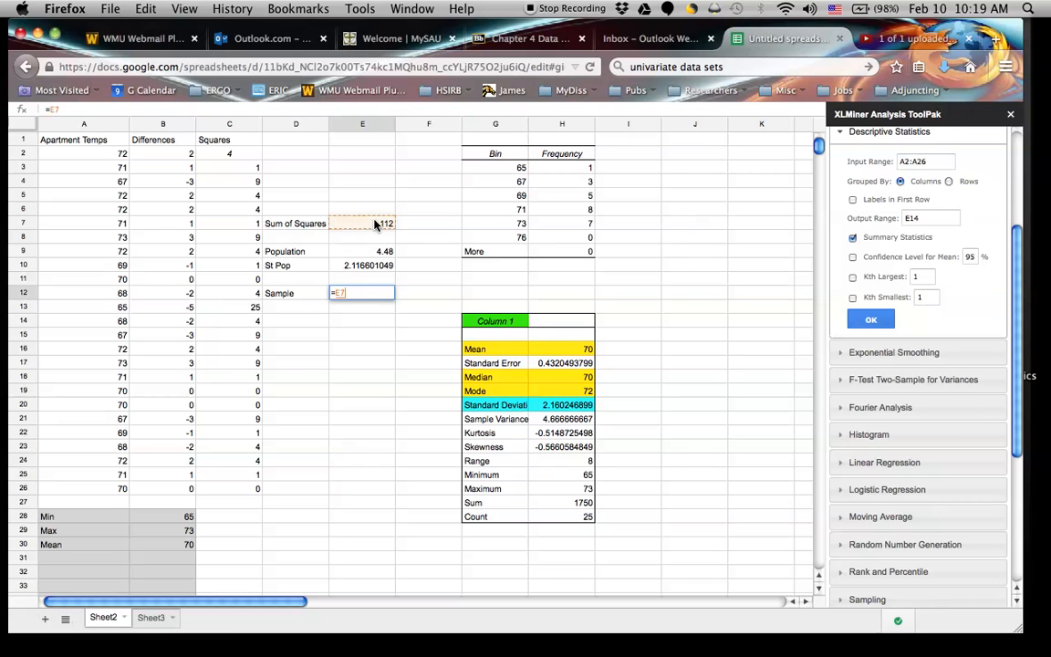
type("/24")
key("Return")
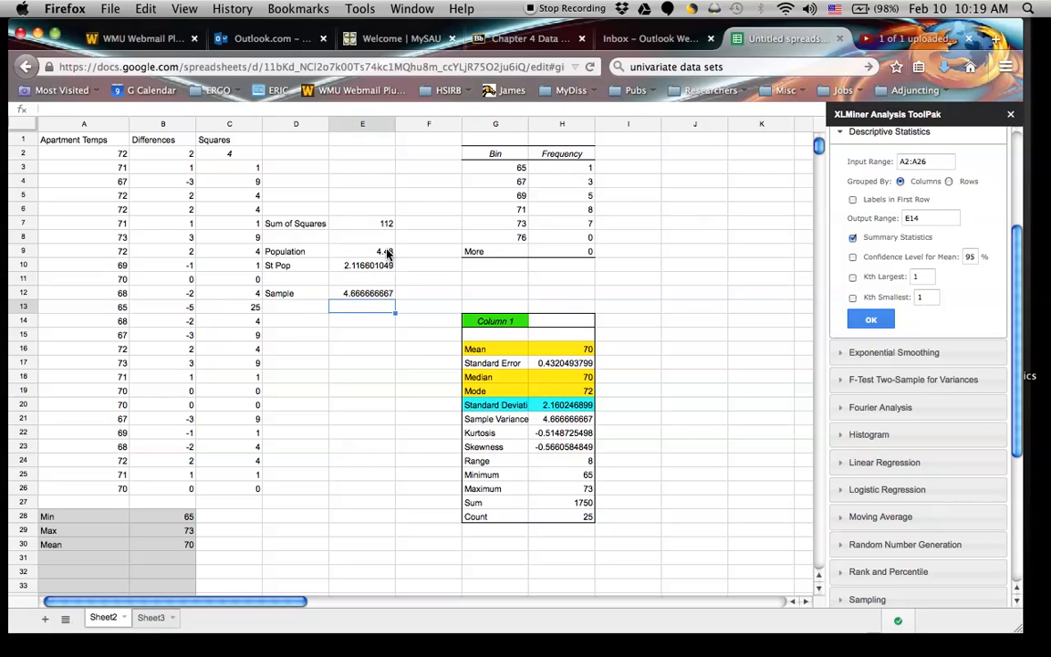
Label cell D13 St Sample and calculate the sample standard deviation in cell E13 with the formula =sqrt(E12).
left_click(311, 312)
type("St ")
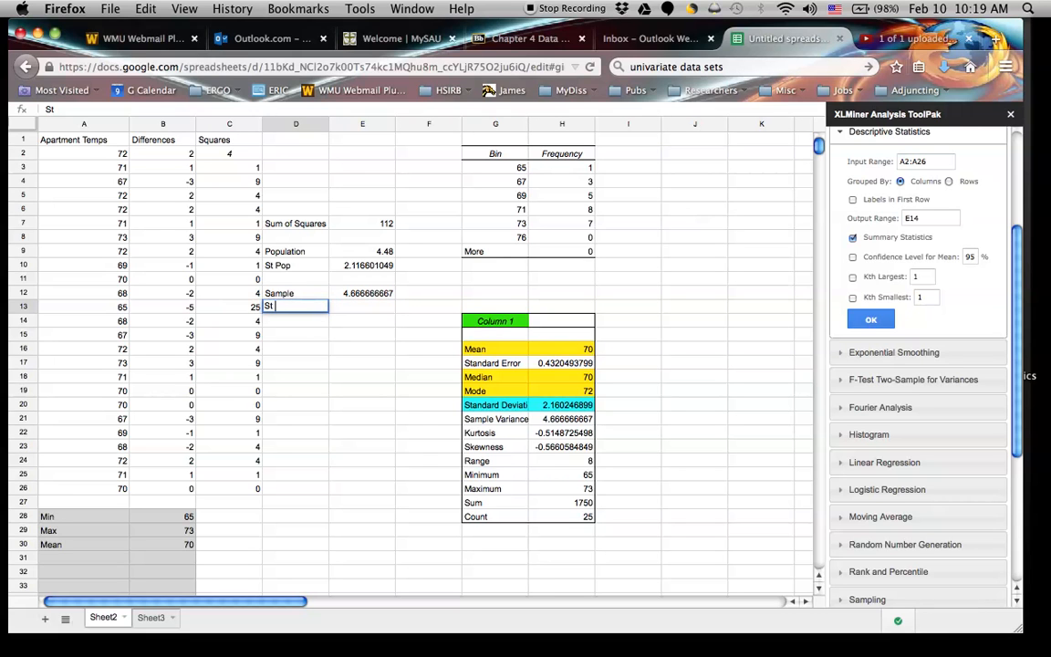
type("Sample")
left_click(349, 309)
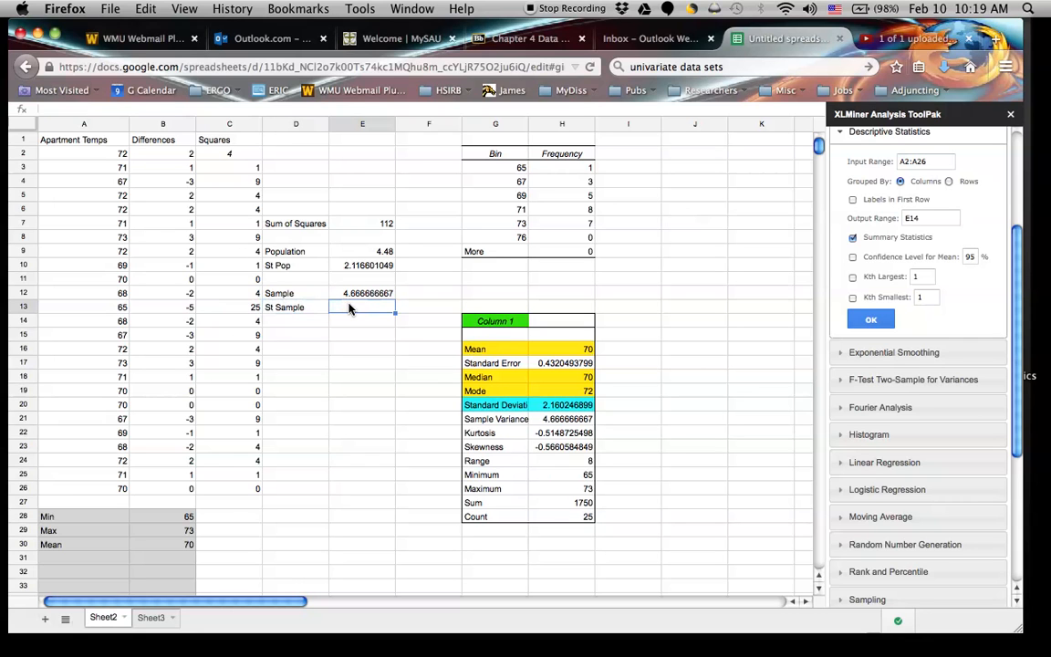
type("=sqrt(")
left_click(365, 293)
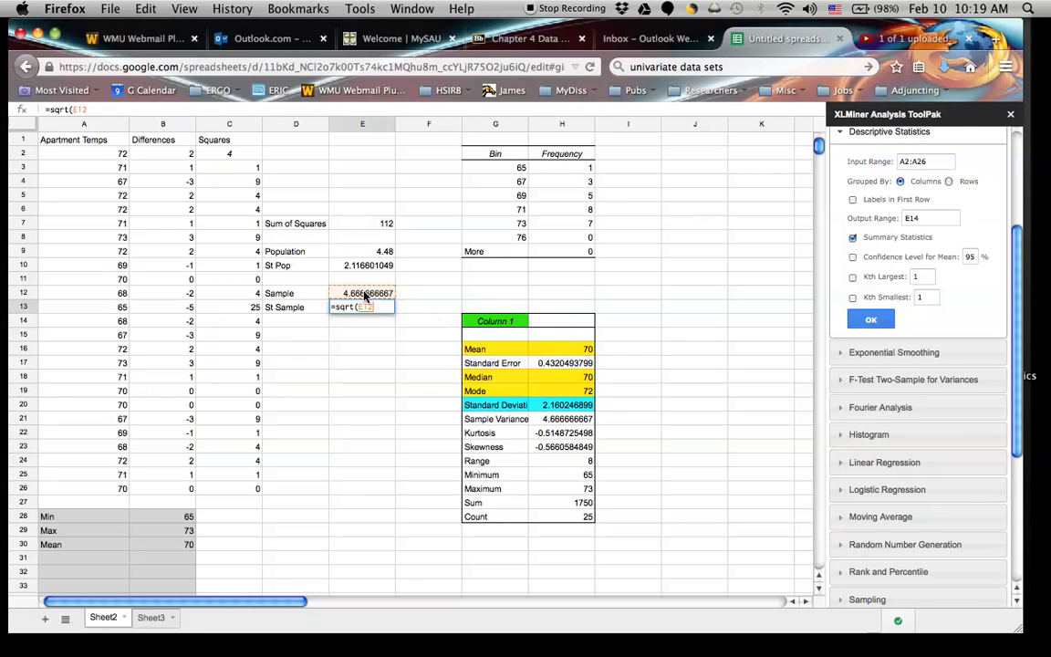
type(")")
key("Return")
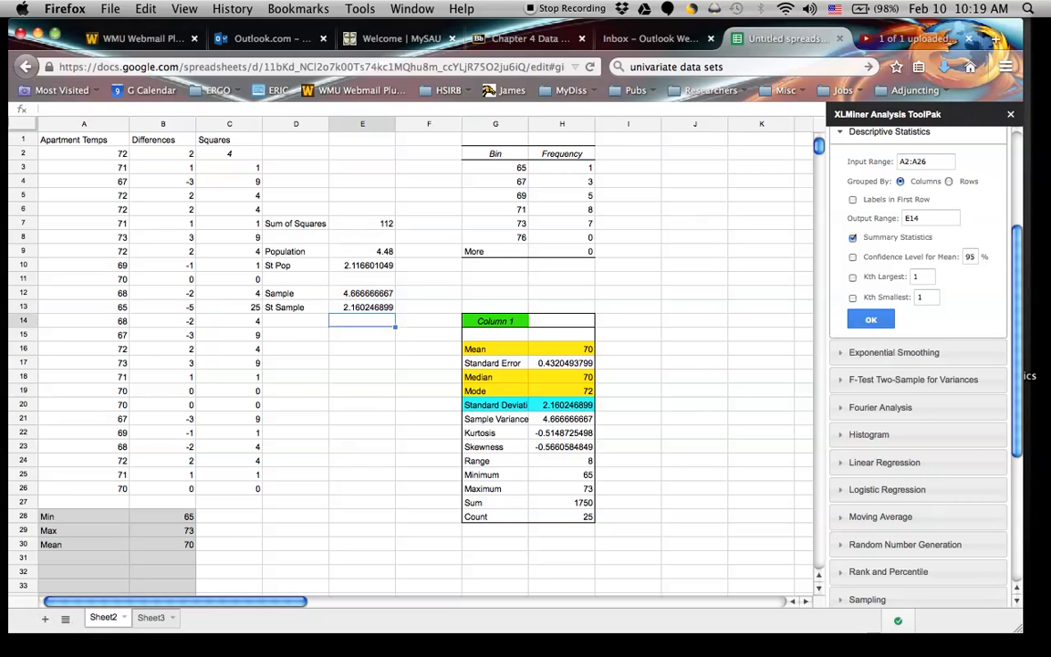
Compare the population and sample standard deviations with the Standard Deviation row of the summary statistics table.
left_click_drag(292, 266, 329, 265)
left_click_drag(285, 311, 357, 306)
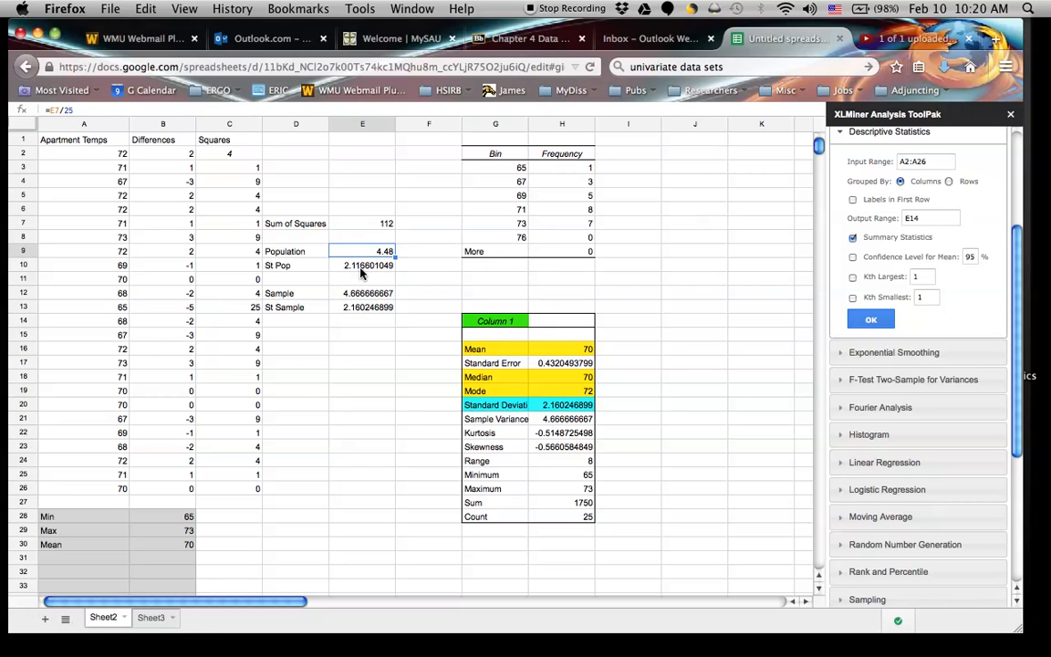
left_click(354, 265)
left_click(356, 313)
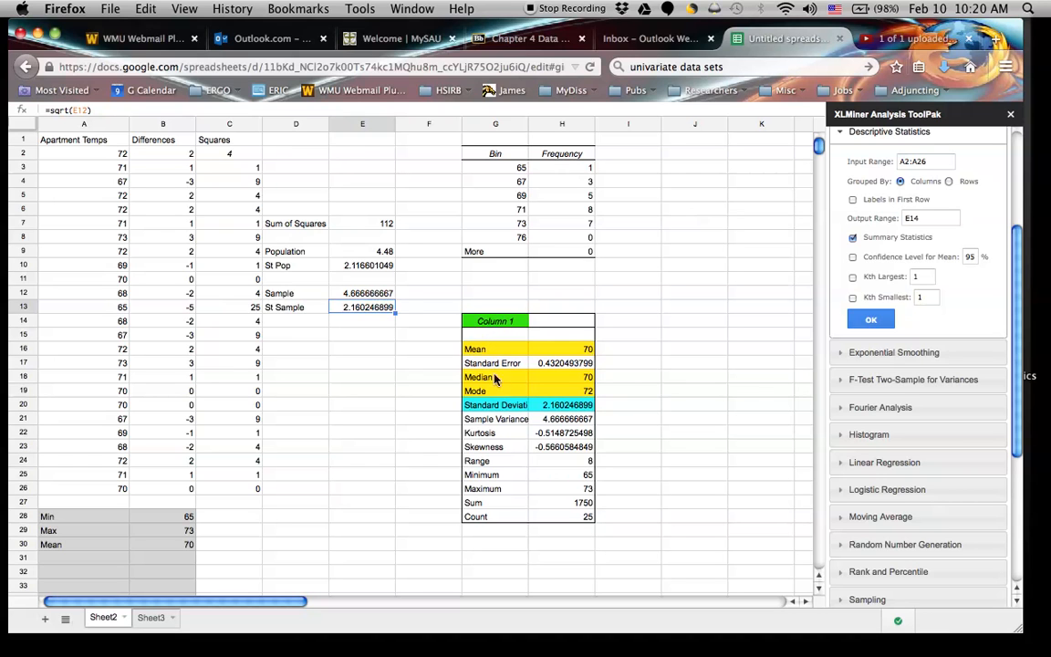
left_click(497, 404)
left_click_drag(497, 404, 583, 406)
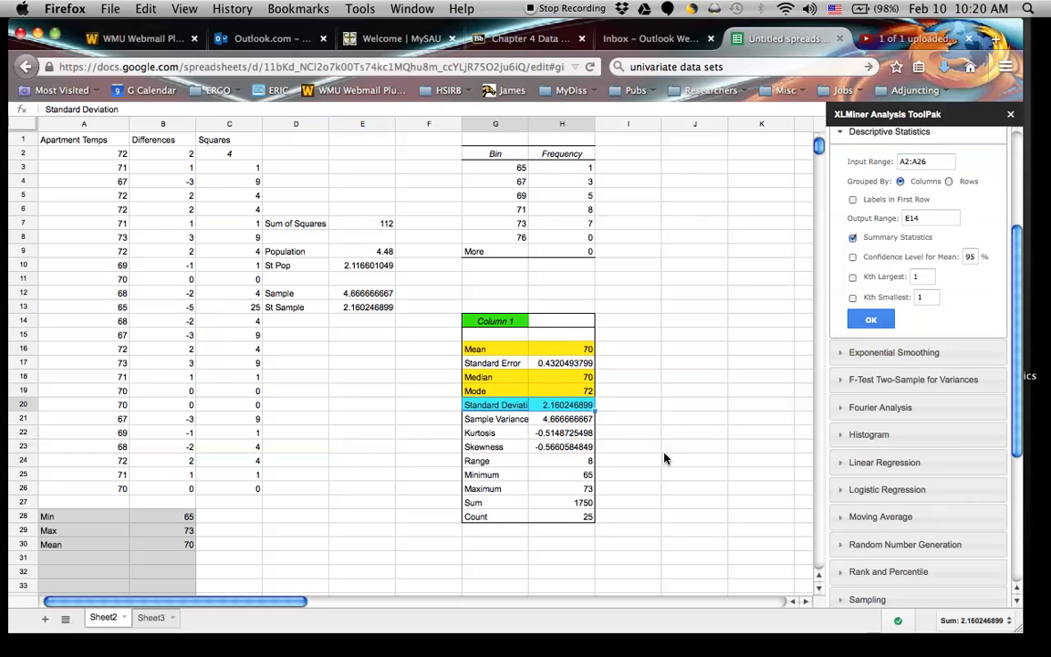
left_click(298, 307)
left_click_drag(348, 311, 376, 313)
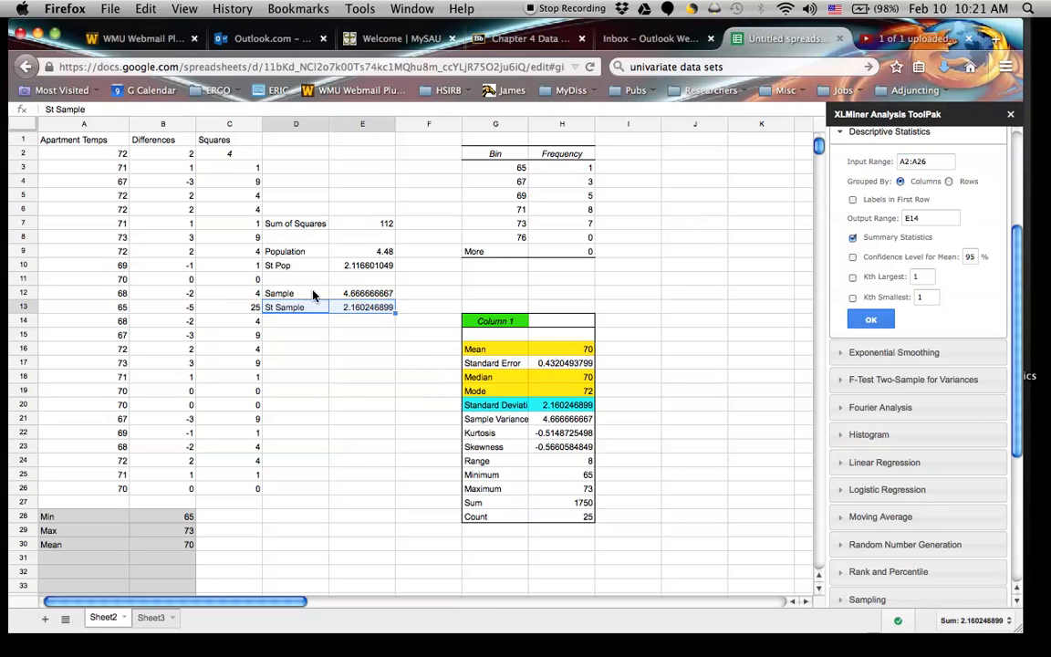
Compare the calculated sample variance in row 12 with the Sample Variance row of the summary statistics table.
left_click(273, 293)
left_click(344, 295)
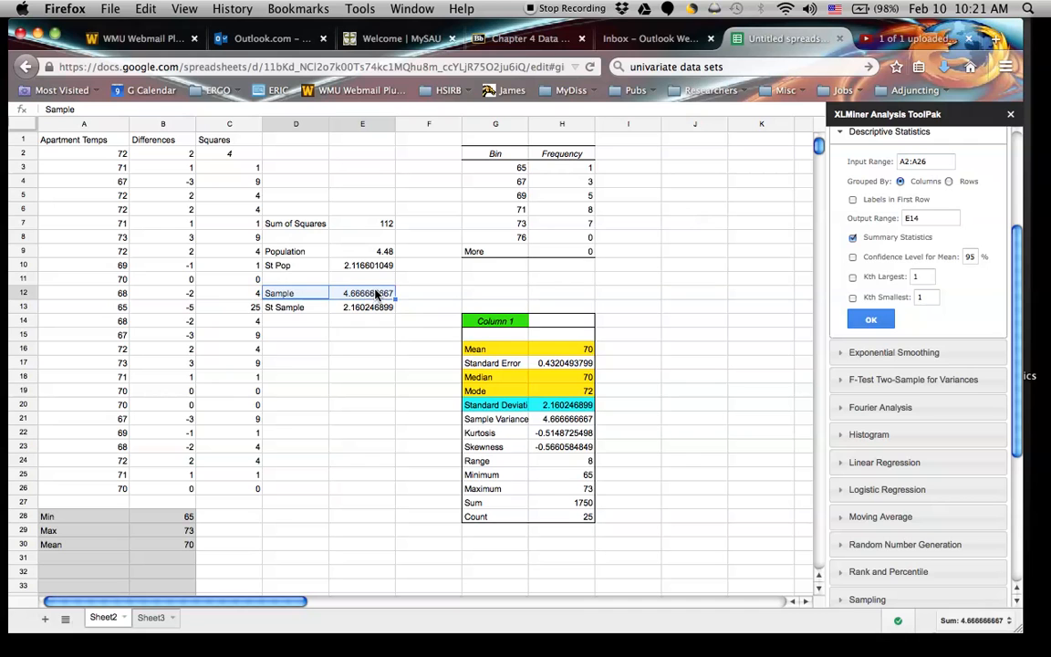
left_click(498, 420)
left_click_drag(497, 421, 590, 420)
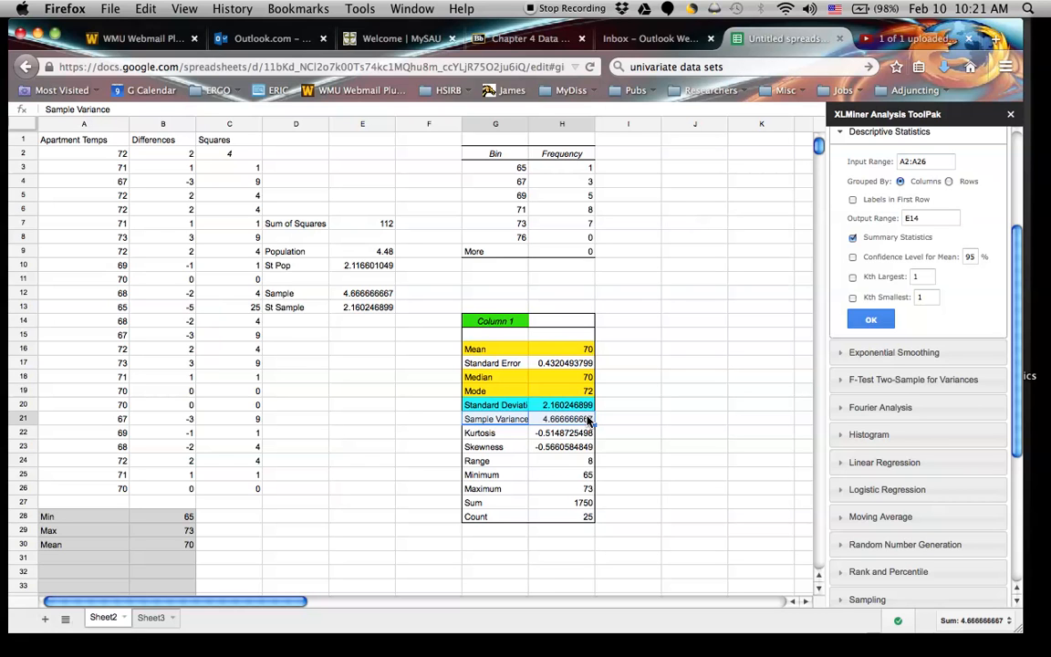
Extend the label in cell D12 to Sample Variance.
double_click(378, 308)
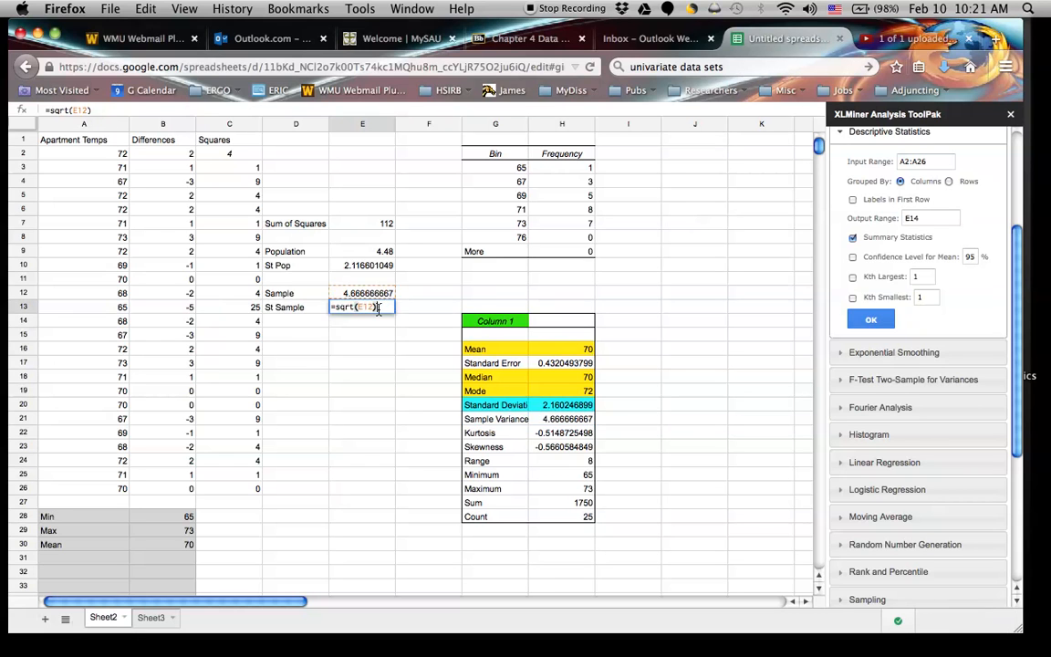
double_click(307, 292)
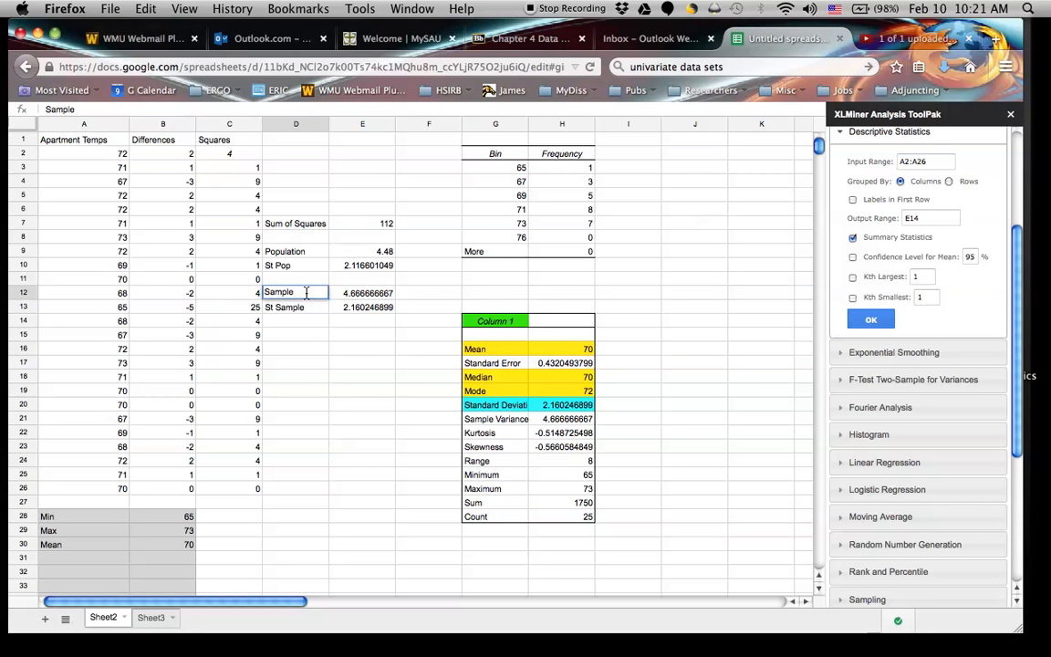
type("Variance")
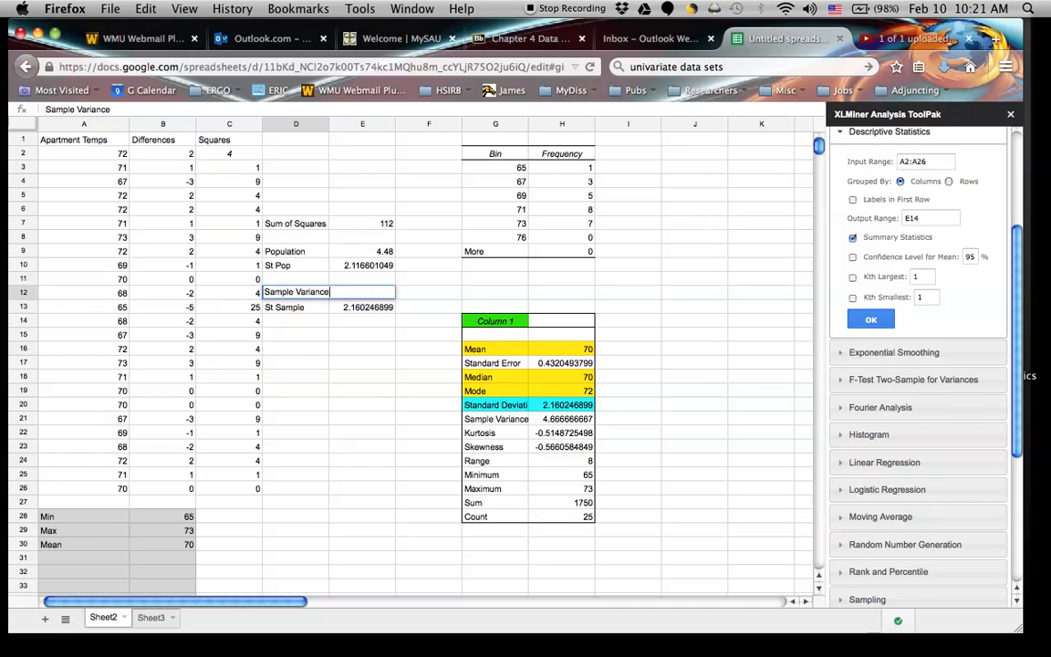
key("Return")
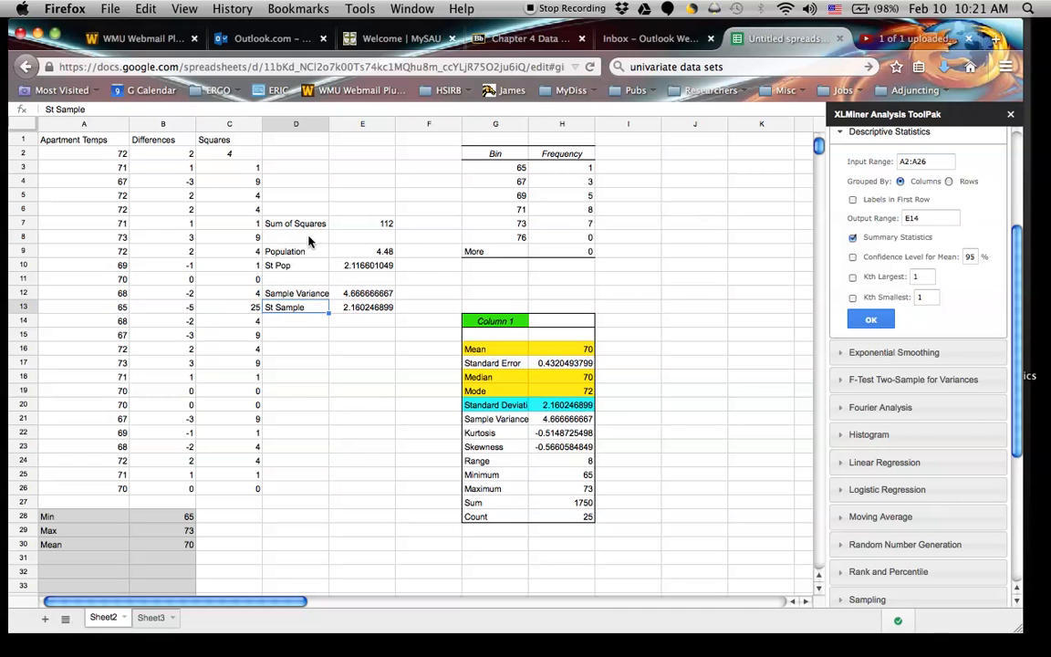
Widen column D and extend the label in cell D9 to Population Variance.
left_click_drag(329, 124, 351, 126)
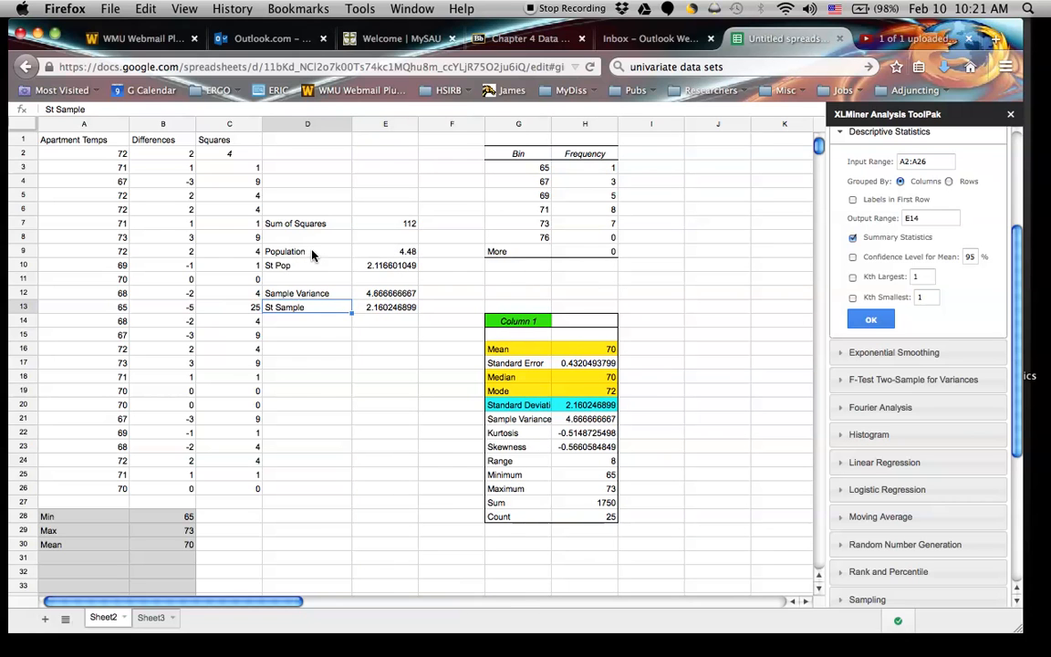
double_click(313, 251)
type("Variance")
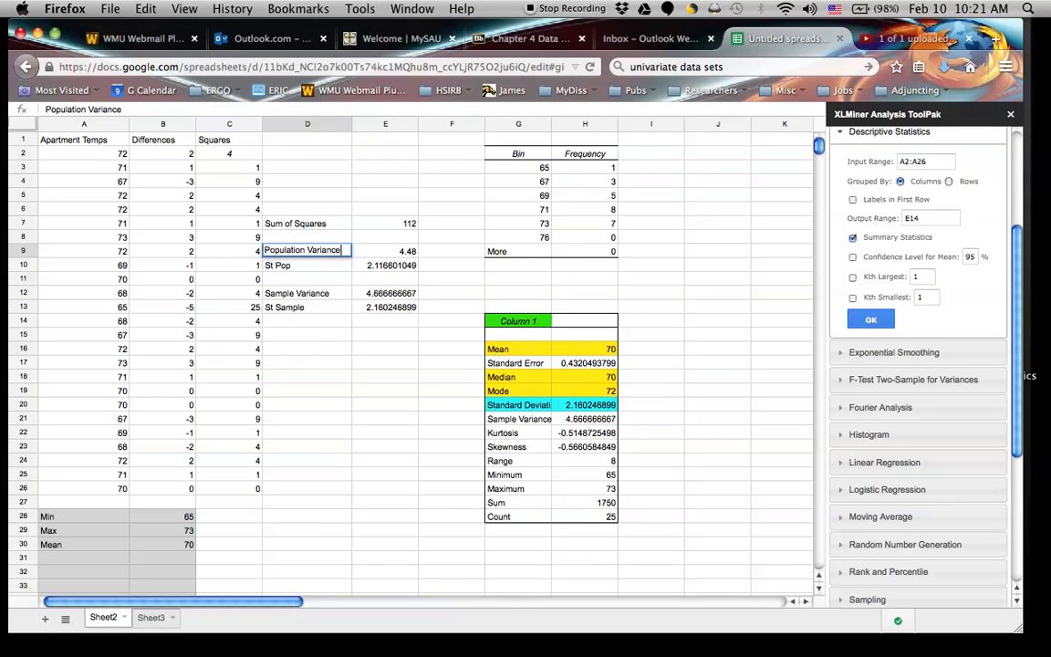
key("Return")
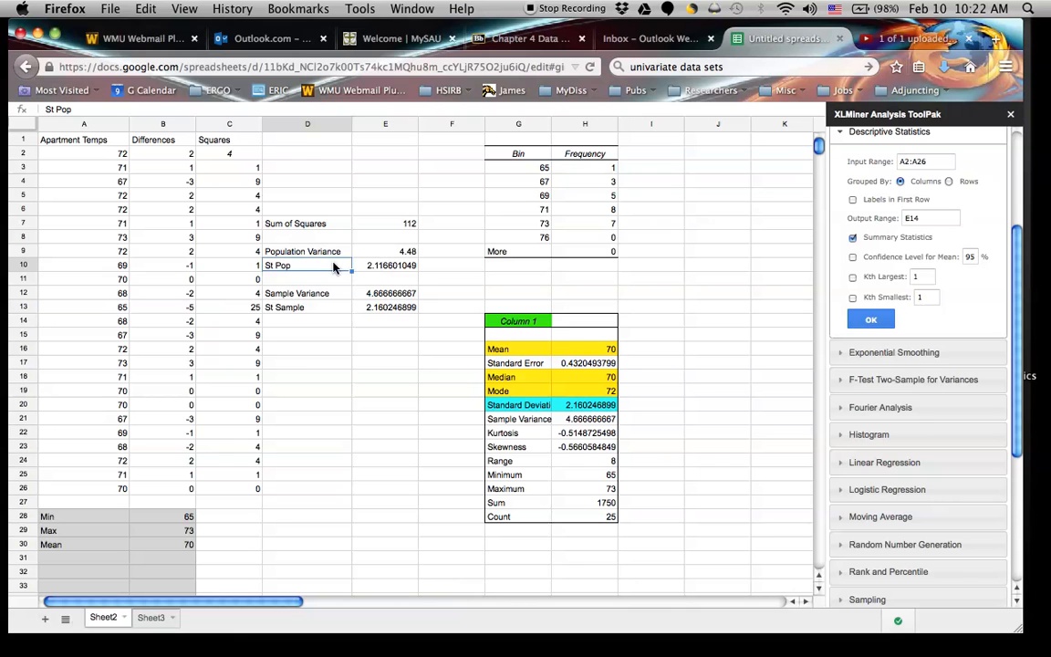
Calculate the population standard deviation of the apartment temperatures in cell D19 with the formula =STDEVP(A2:A26).
left_click(388, 266)
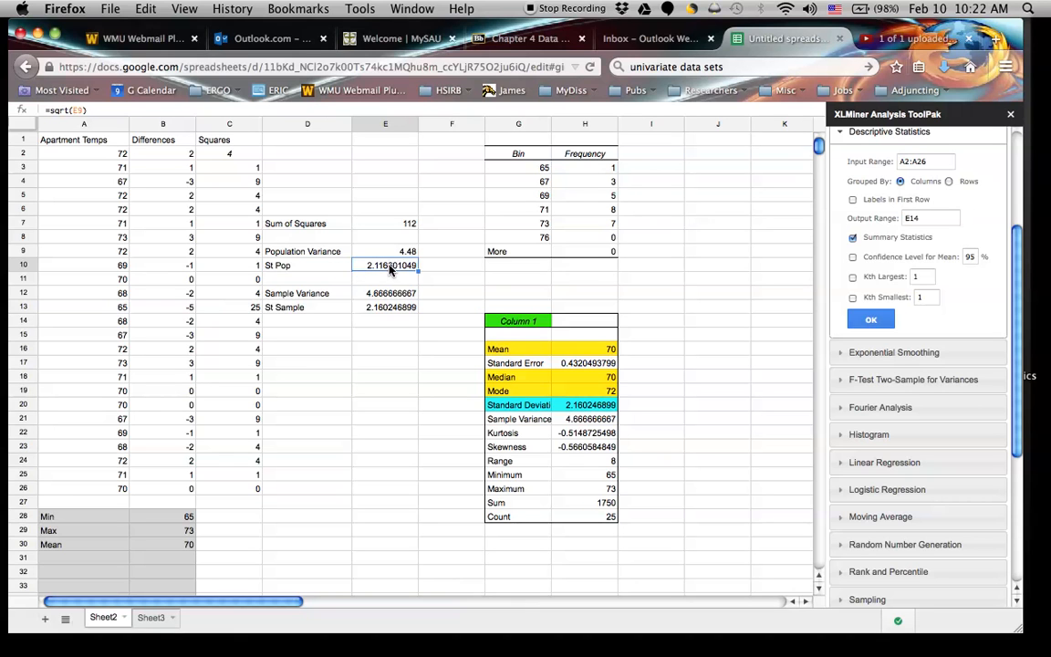
left_click(304, 385)
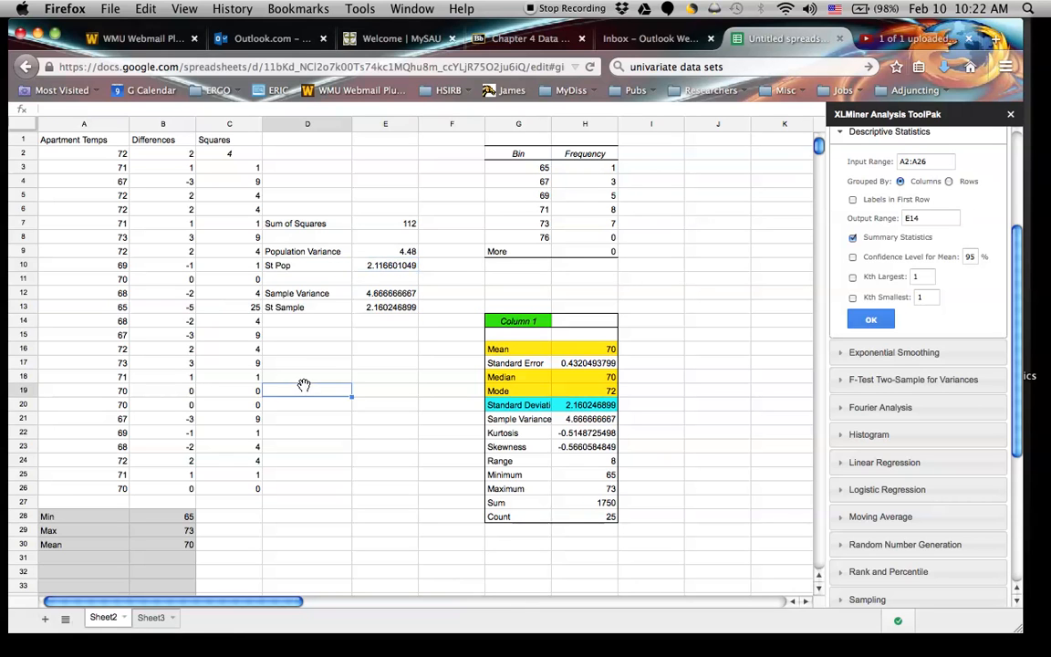
type("=St")
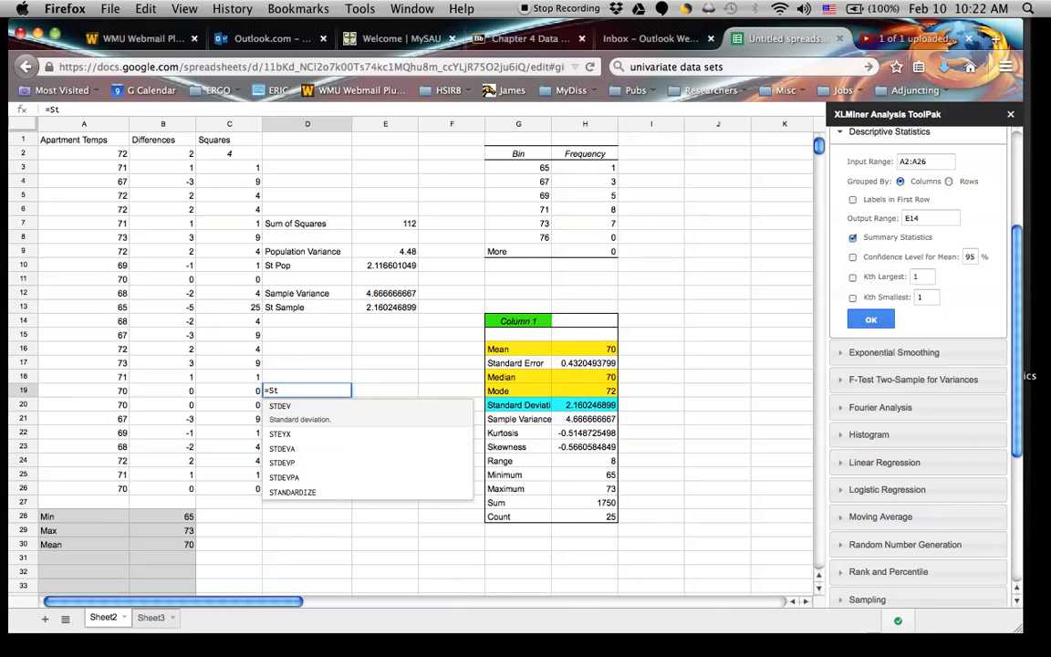
key("Down")
key("Down")
key("Down")
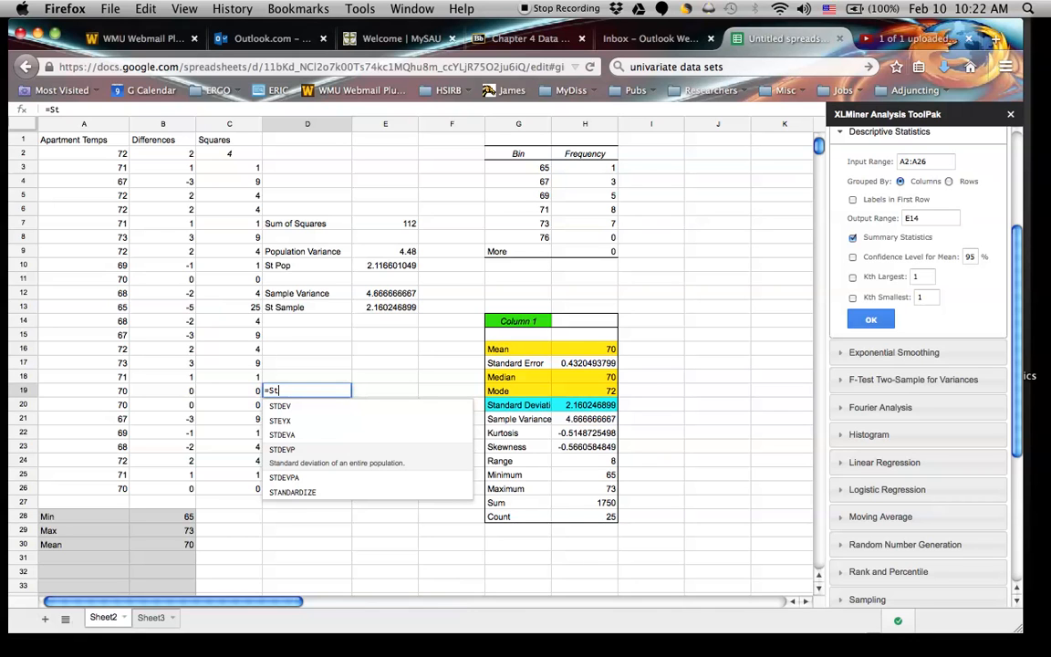
key("Tab")
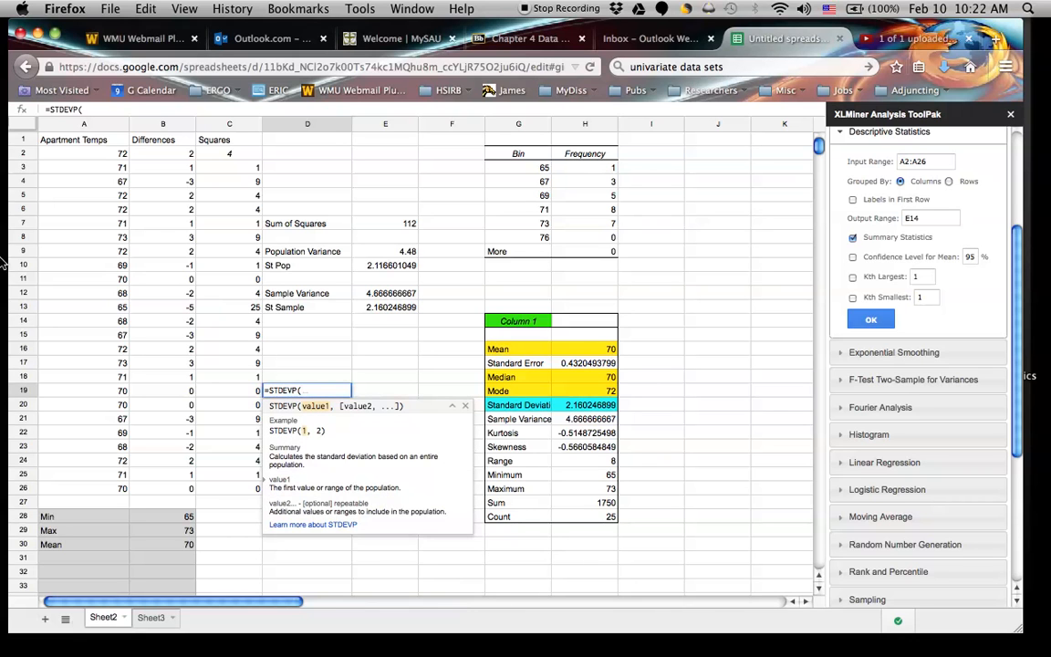
left_click_drag(92, 154, 110, 495)
type(")")
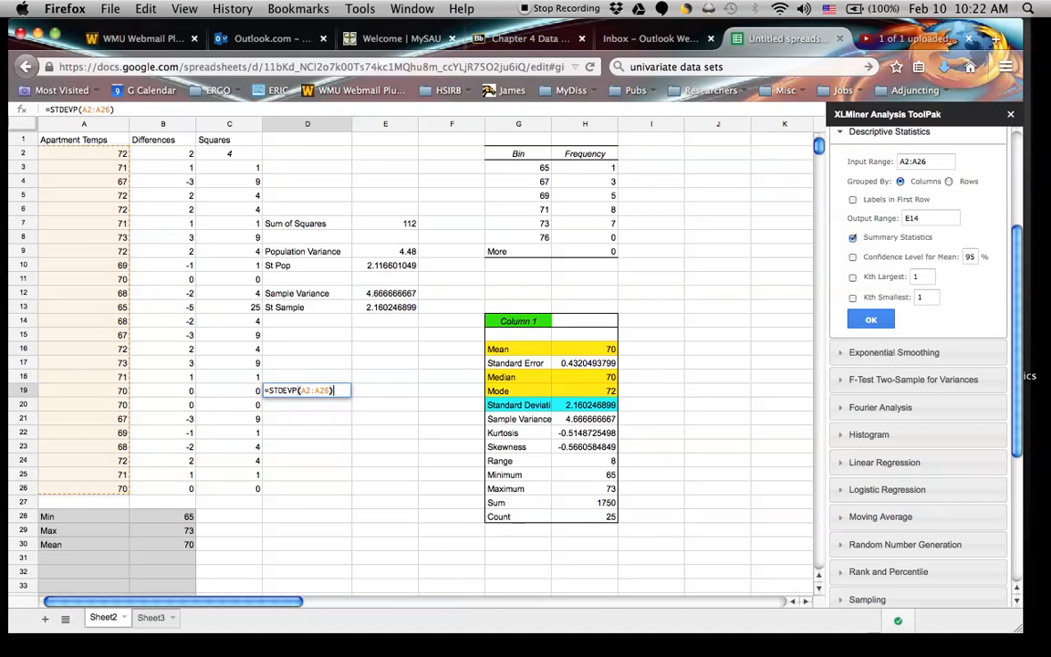
key("Return")
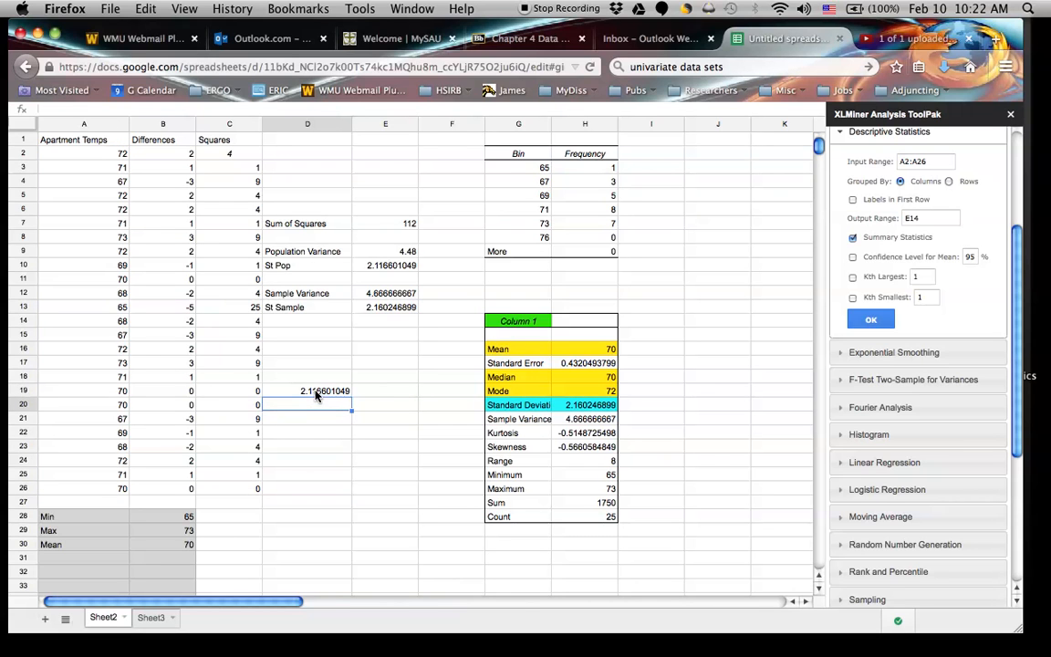
left_click(390, 265)
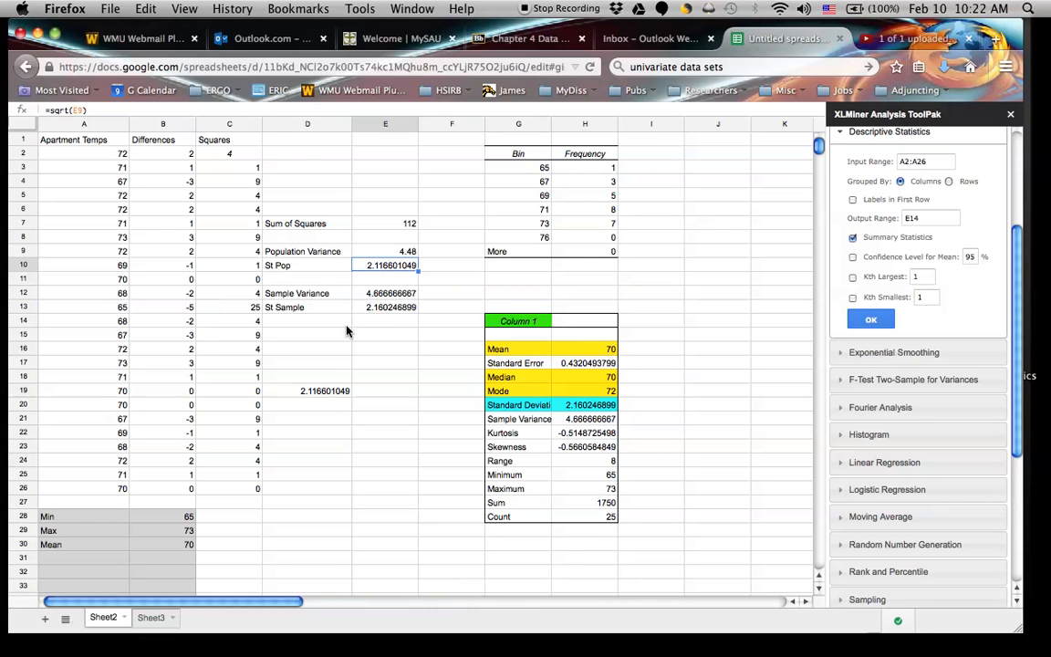
left_click(327, 387)
key("Up")
type("St")
key("Escape")
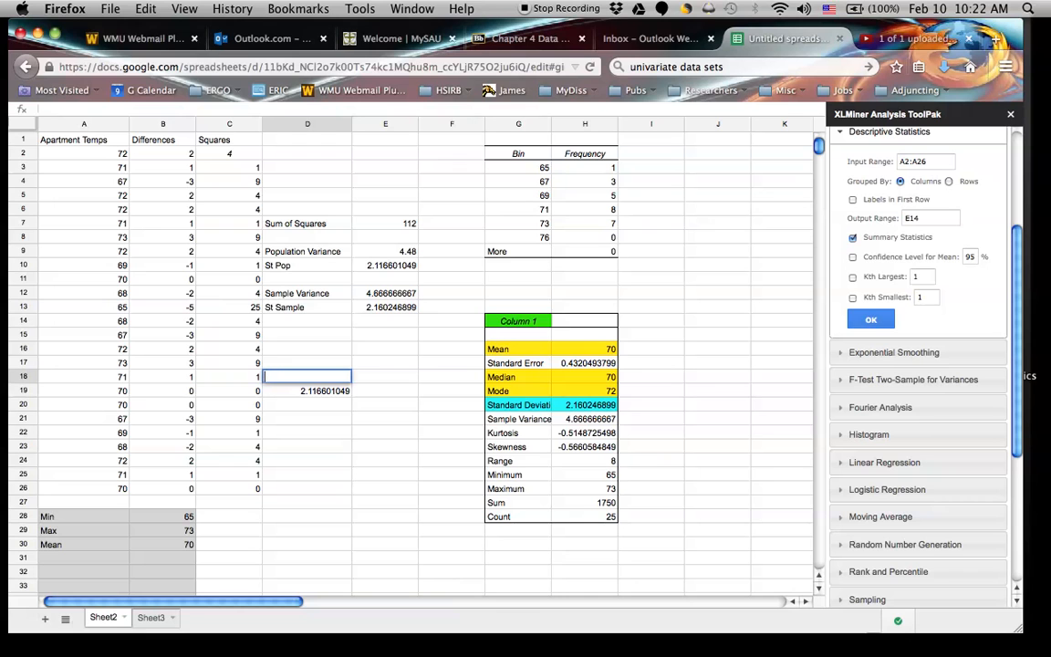
Move the STDEVP formula from cell D19 to cell E19.
left_click(326, 391)
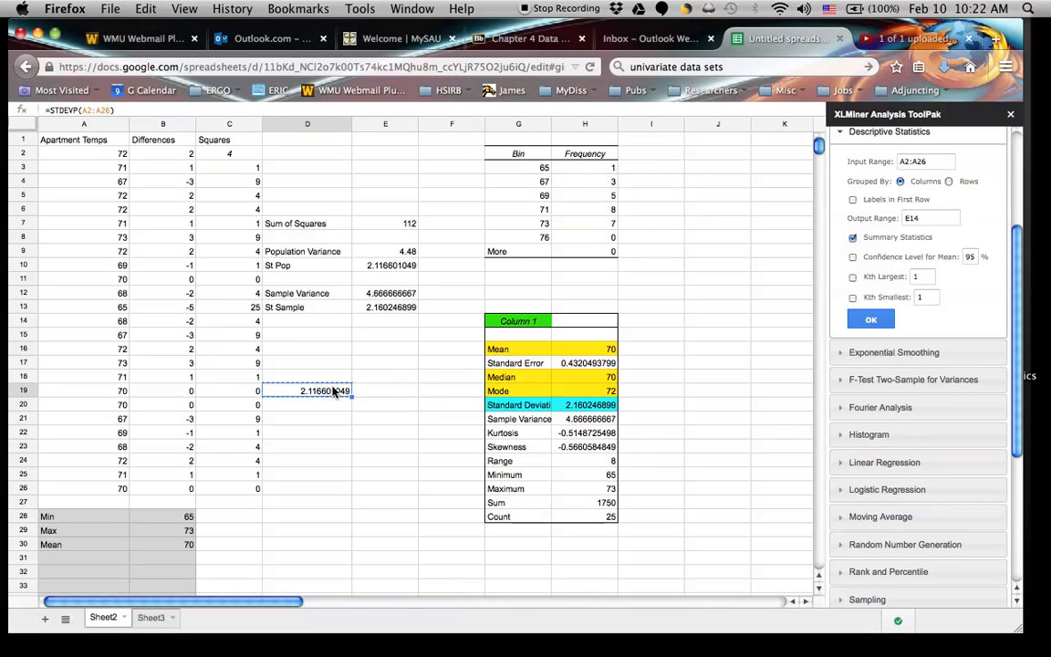
left_click(398, 393)
key("super+v")
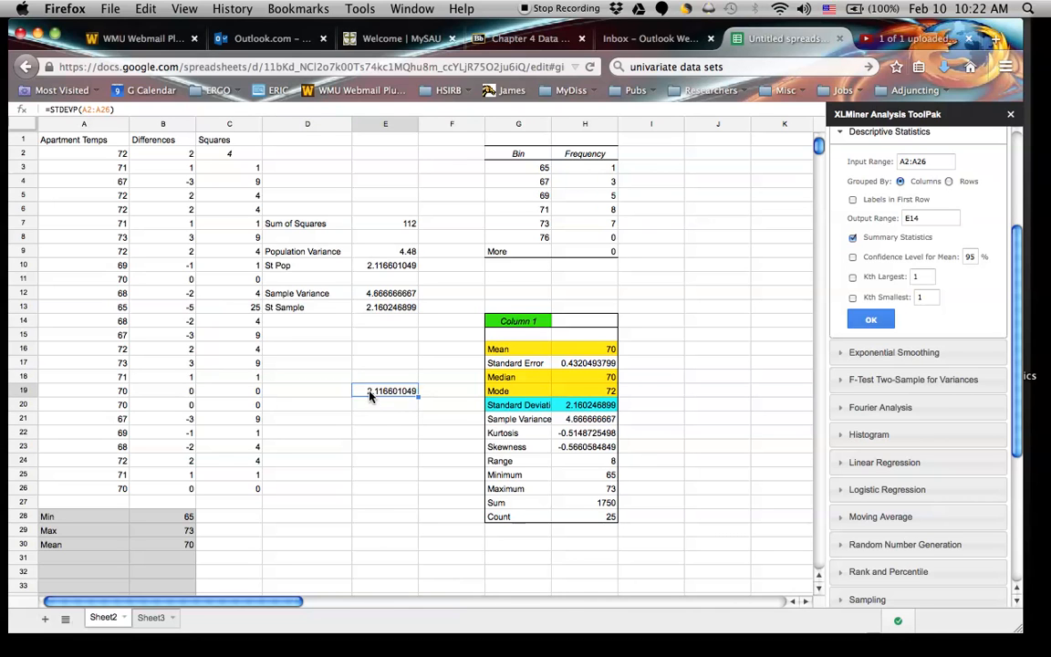
Label the population standard deviation by entering StDev Population in cell D19.
left_click(305, 388)
type("S")
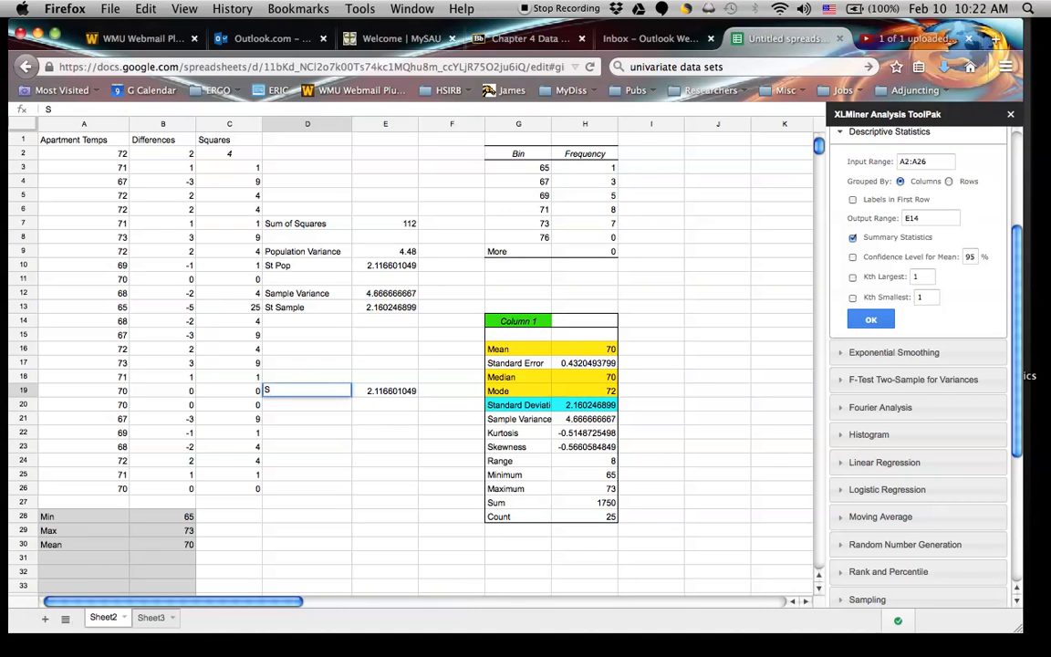
type("t")
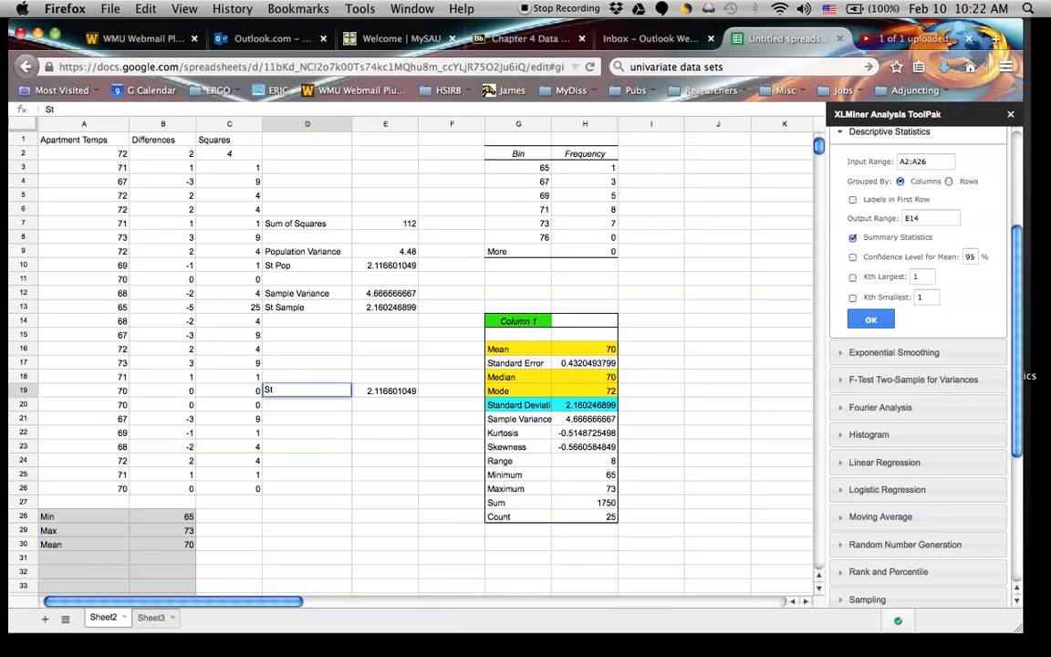
type("De")
key("BackSpace")
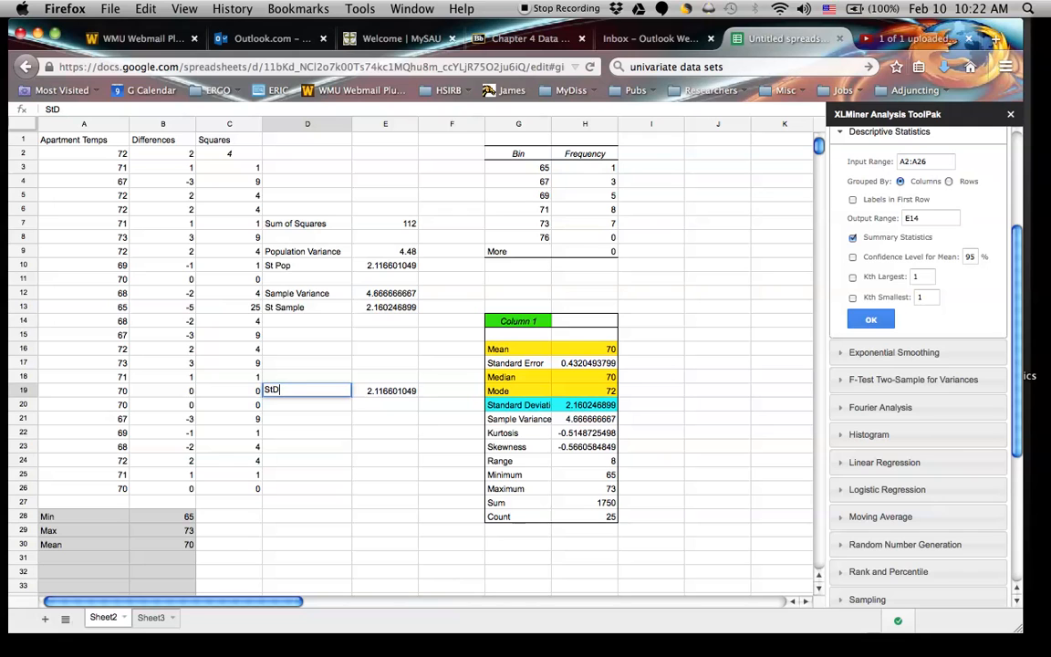
type("ev Population")
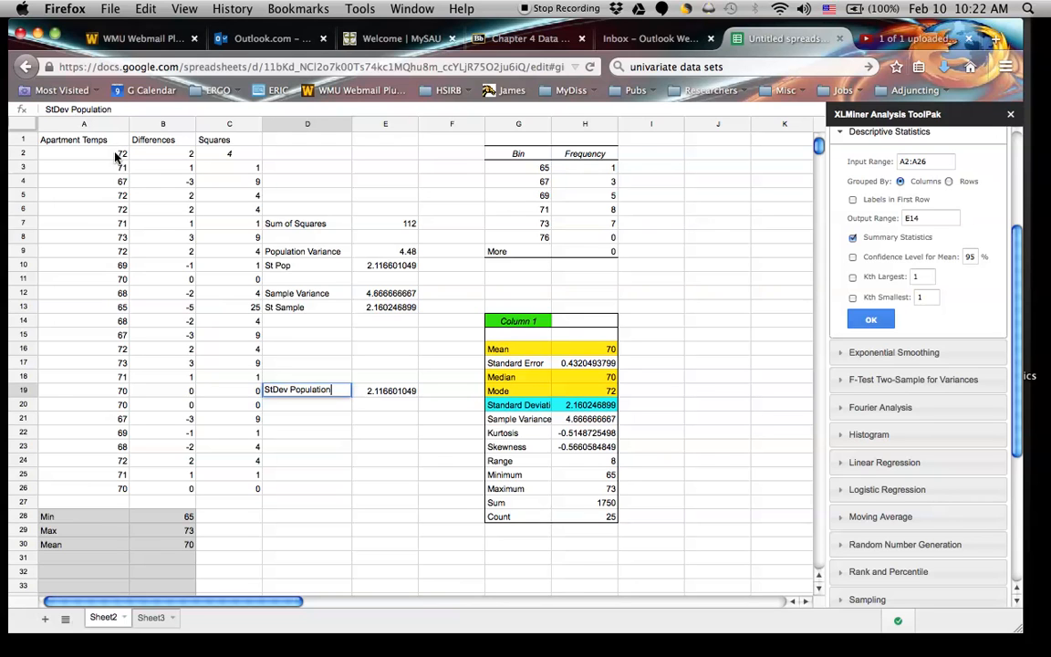
Add the label StDev Sample in cell D20.
left_click(307, 405)
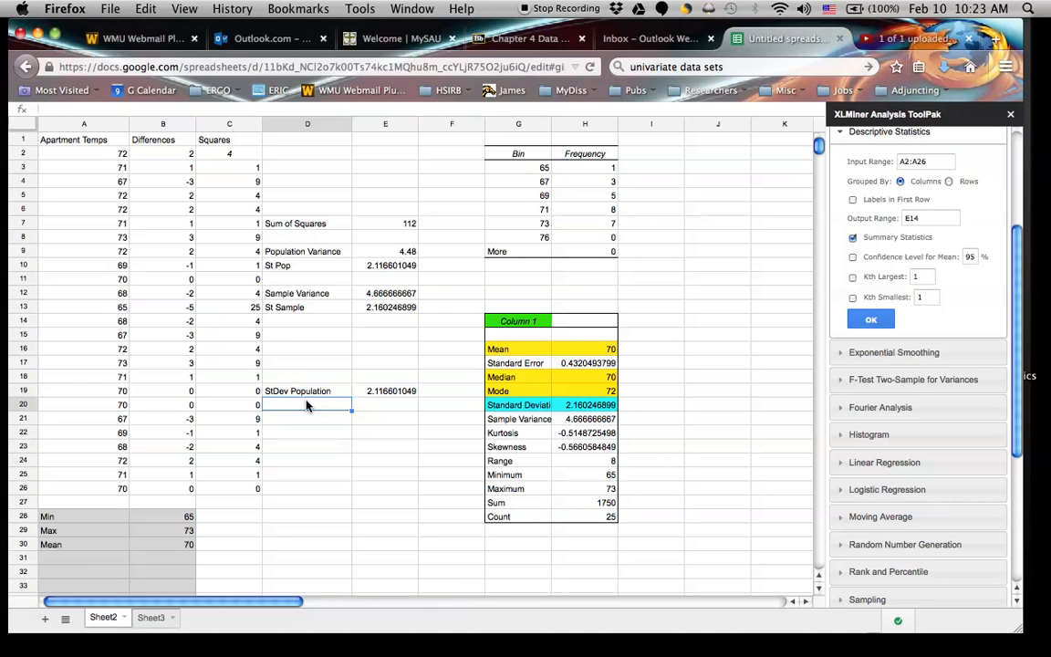
type("StDev")
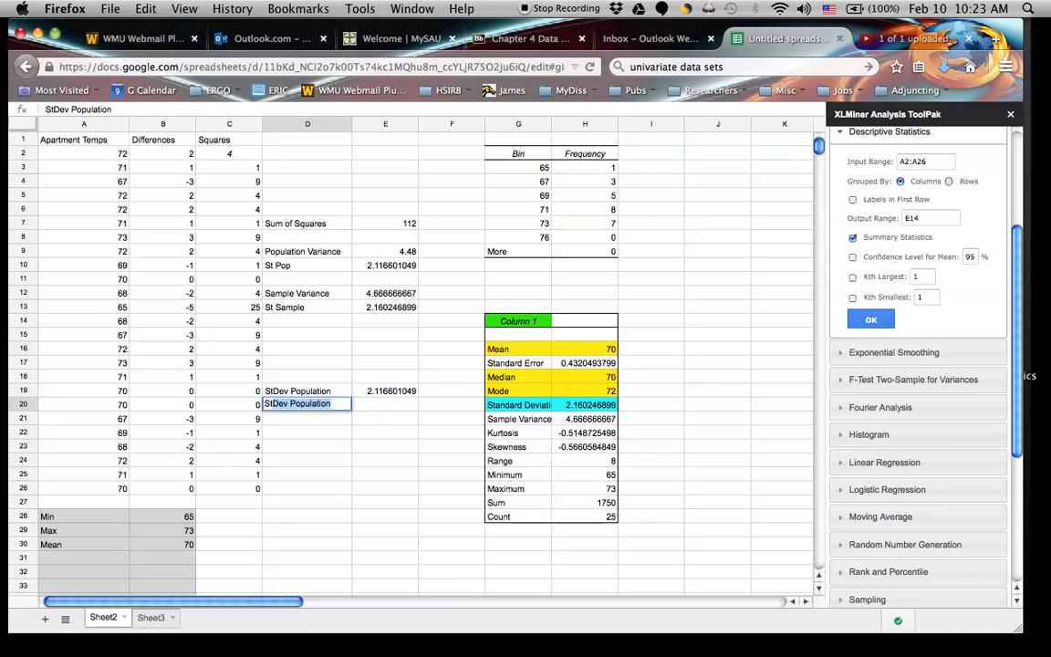
type("Dev Sample")
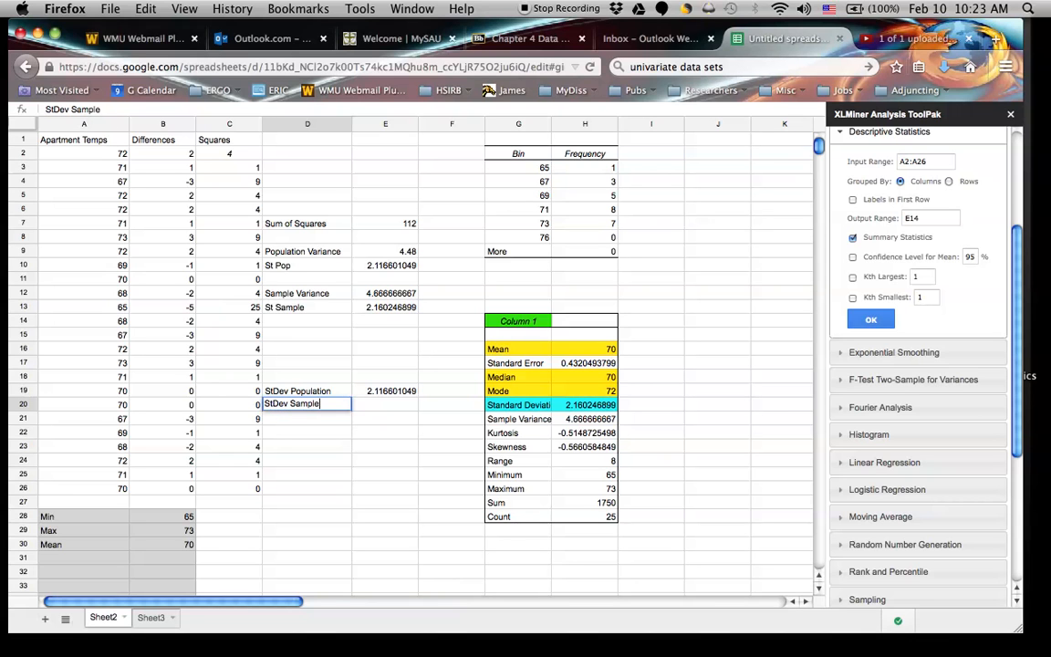
Calculate the sample standard deviation of the apartment temperatures in cell E20 with the formula =STDEV(A2:A26).
key("Tab")
type("=St")
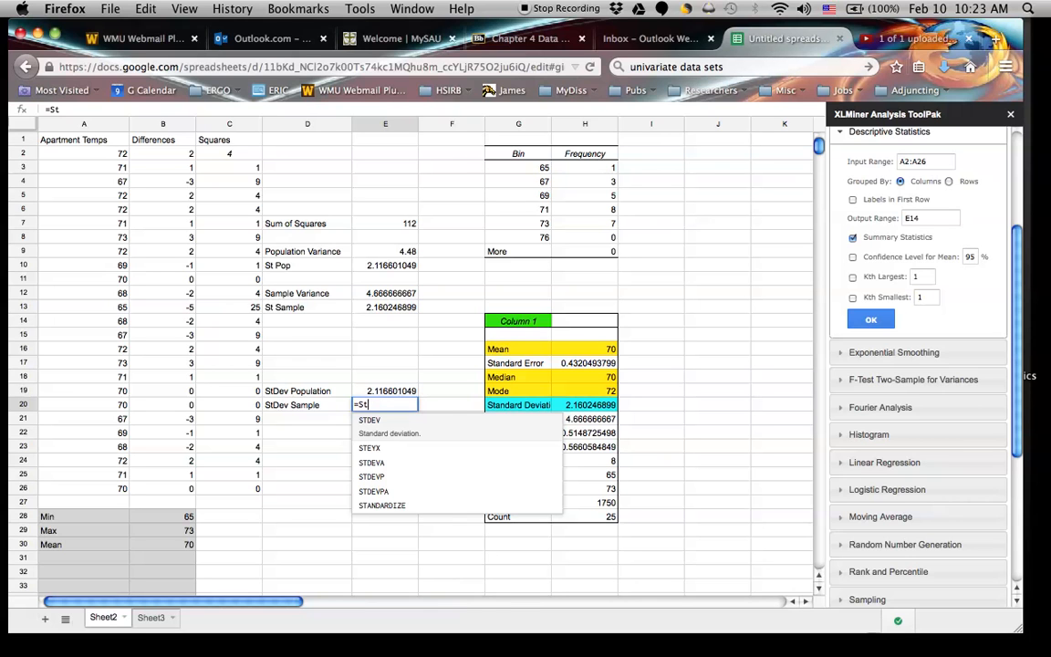
key("Tab")
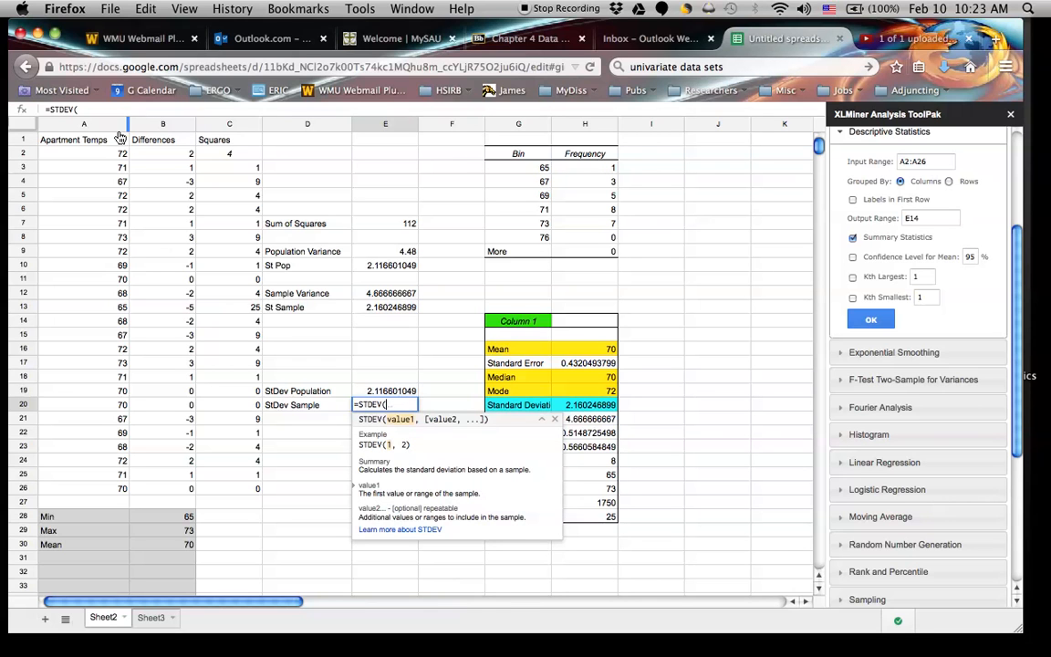
left_click_drag(82, 152, 105, 490)
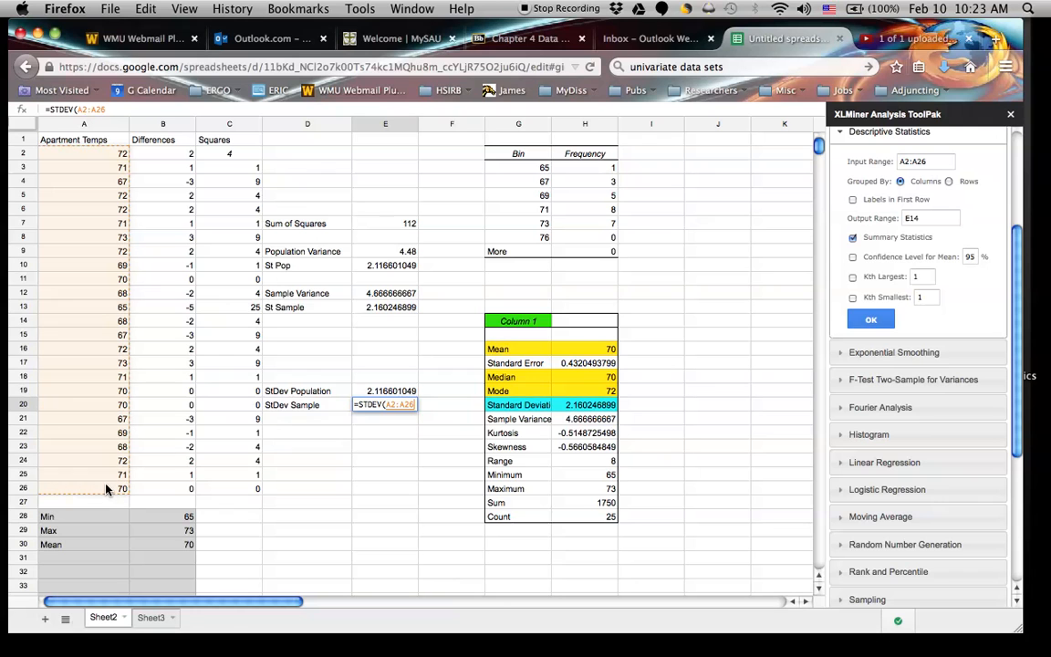
type(")")
key("Return")
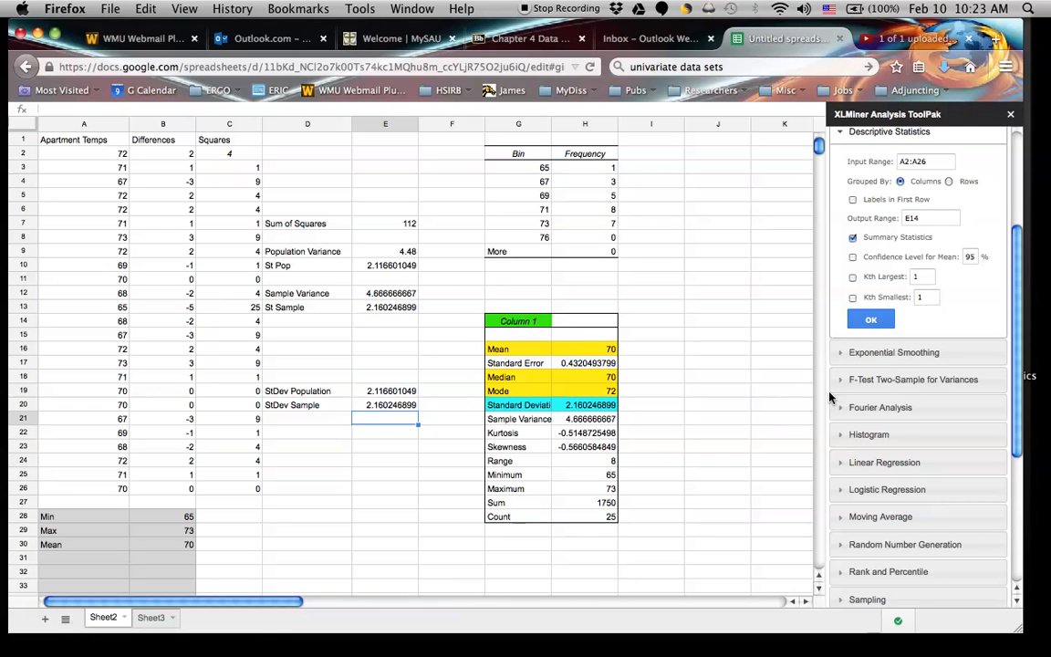
Review the Descriptive Statistics tool, the Differences and Squares columns, and the standard deviation formulas in E10, E13, E19 and E20.
left_click(844, 137)
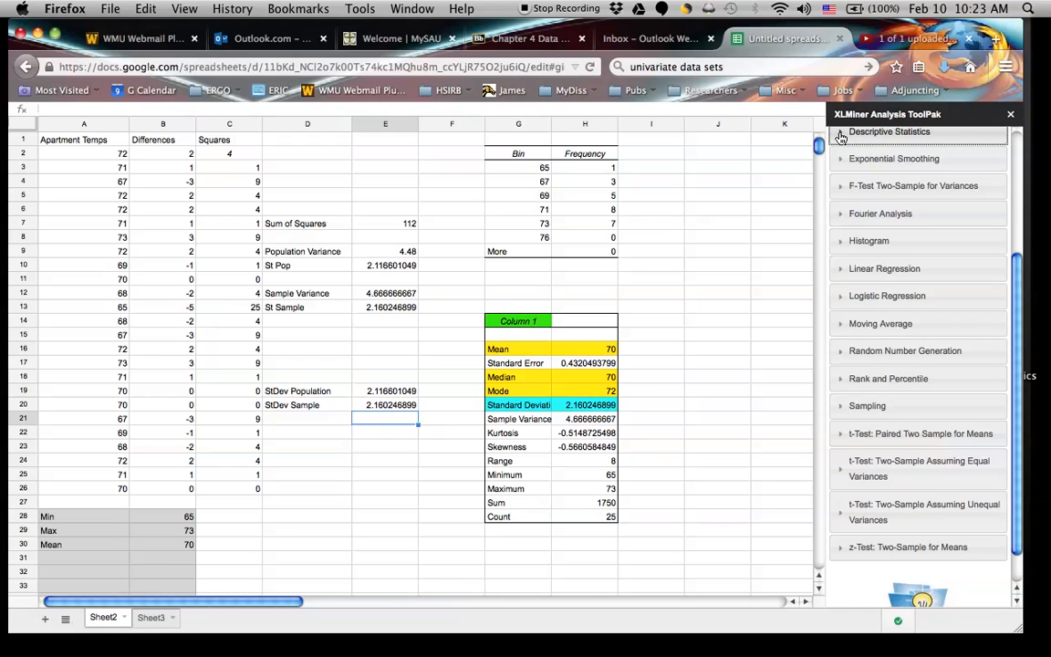
left_click(841, 137)
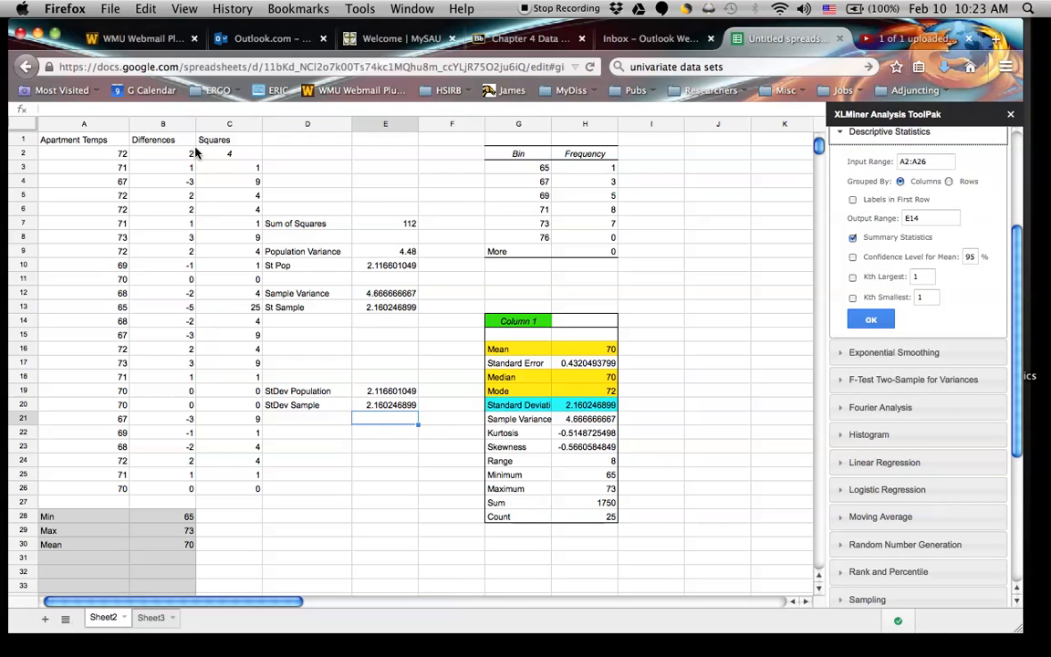
left_click(161, 123)
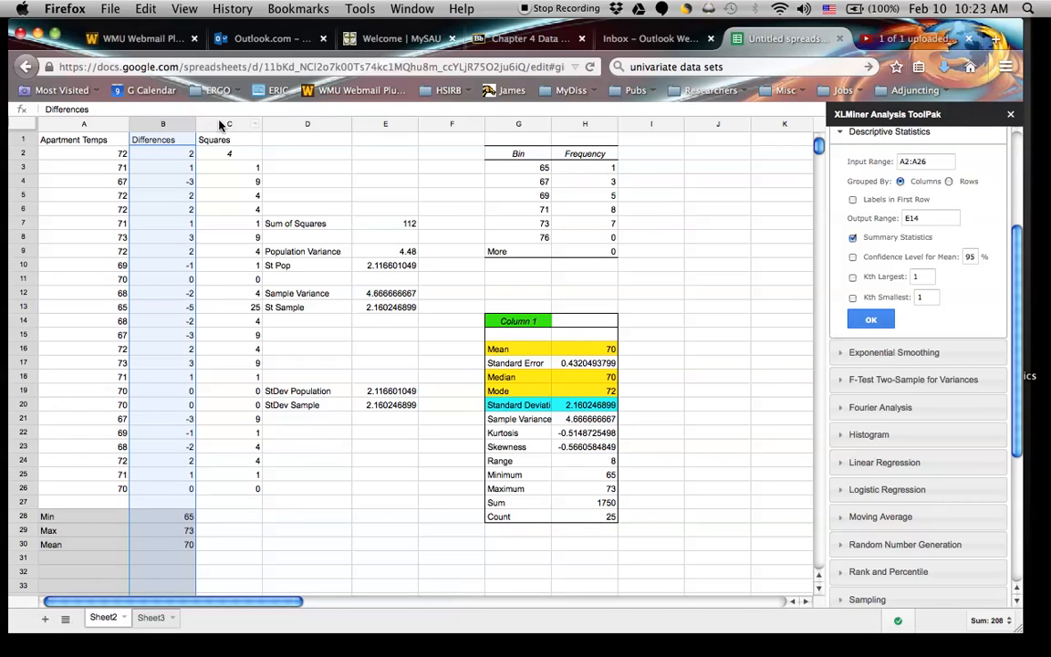
left_click(215, 122)
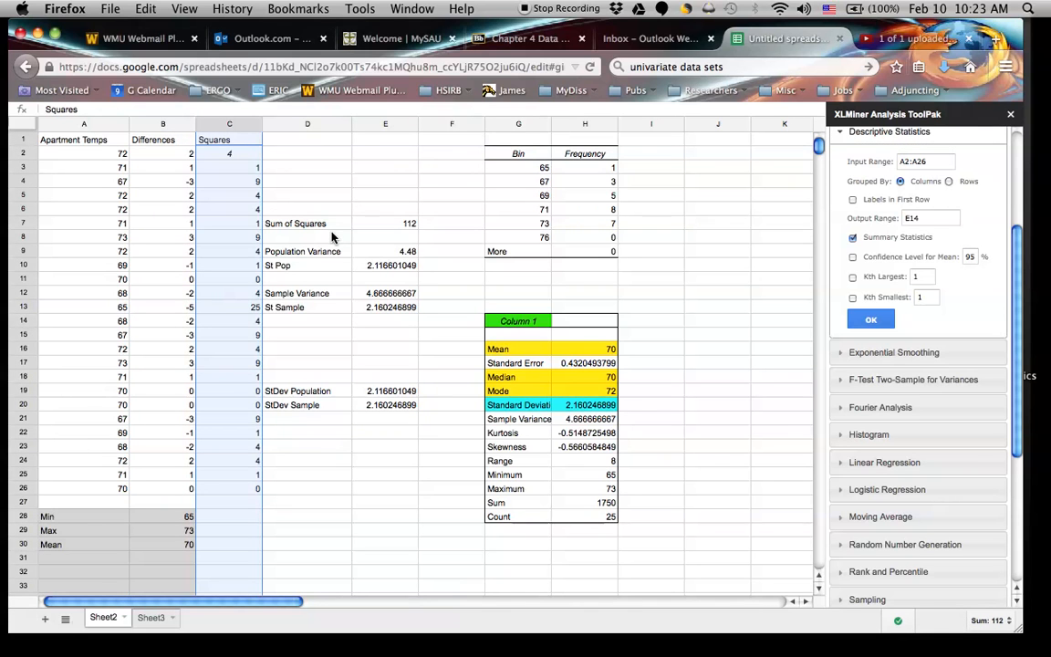
left_click(384, 266)
left_click(386, 309)
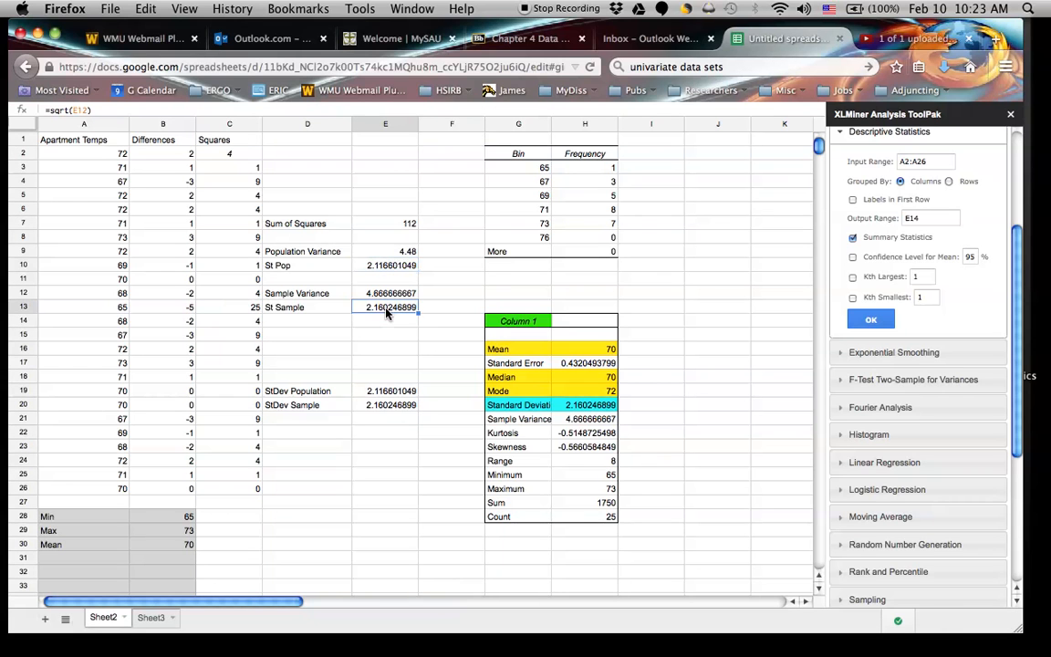
double_click(386, 391)
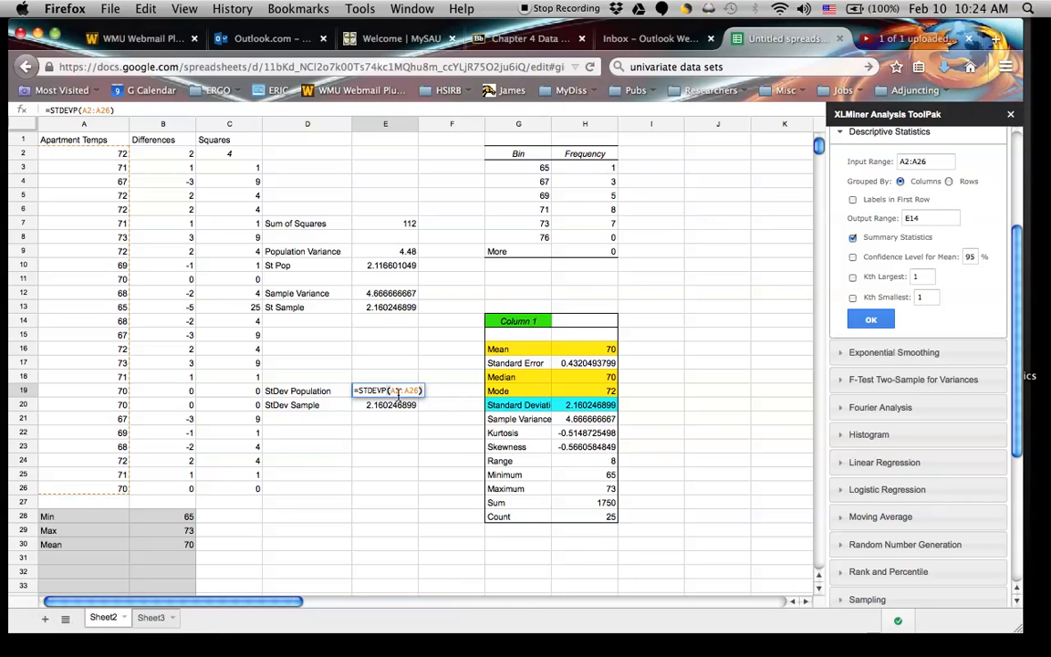
left_click(394, 408)
double_click(394, 407)
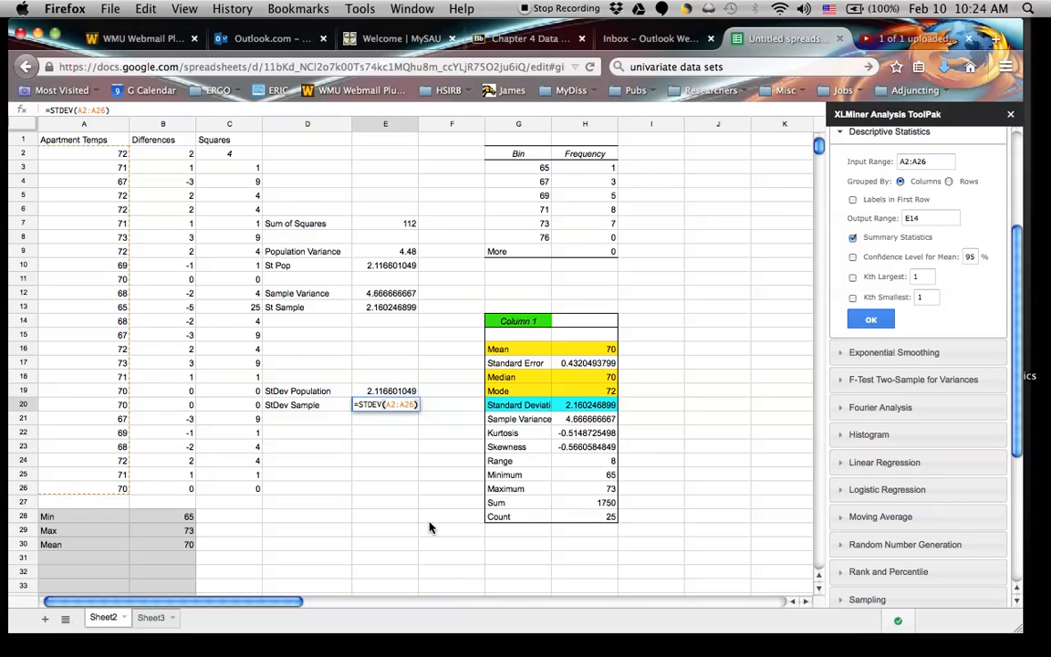
mouse_move(476, 654)
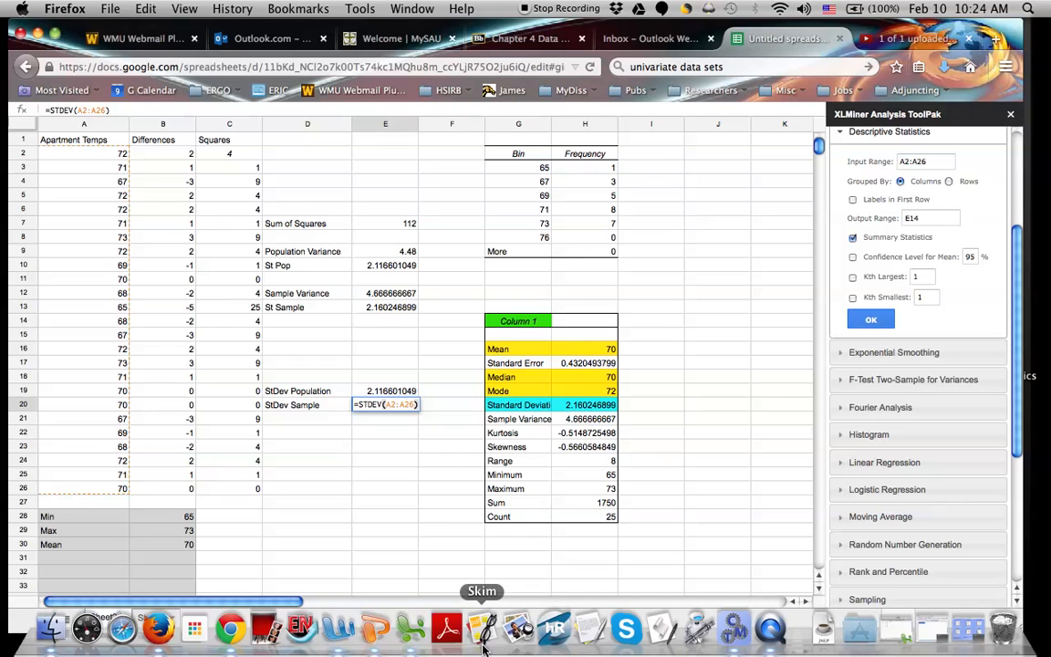